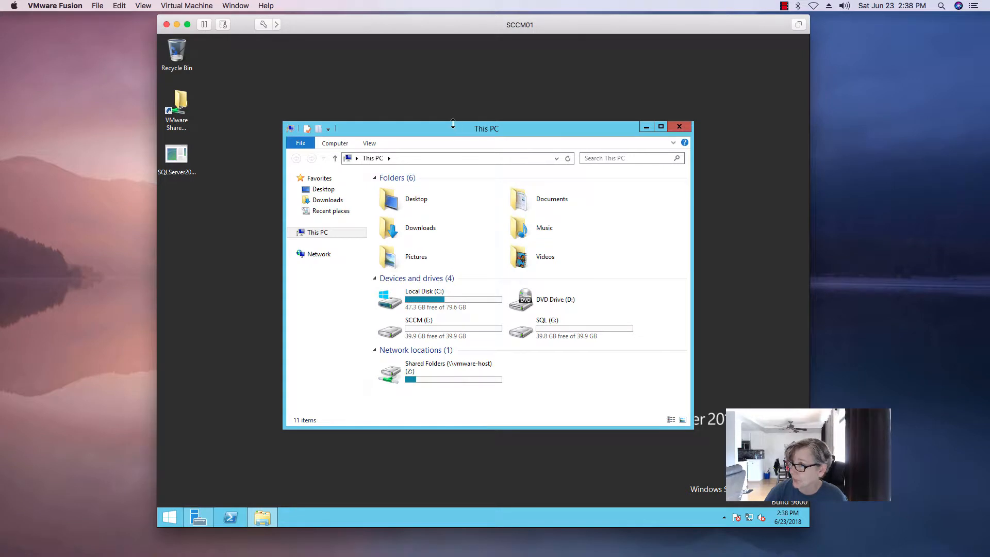
Step: Connect the SCCM01 virtual machine's CD/DVD drive, close its settings and dismiss the resulting device message
{"action": "left_click_drag", "start_coordinate": [515, 128], "coordinate": [482, 91]}
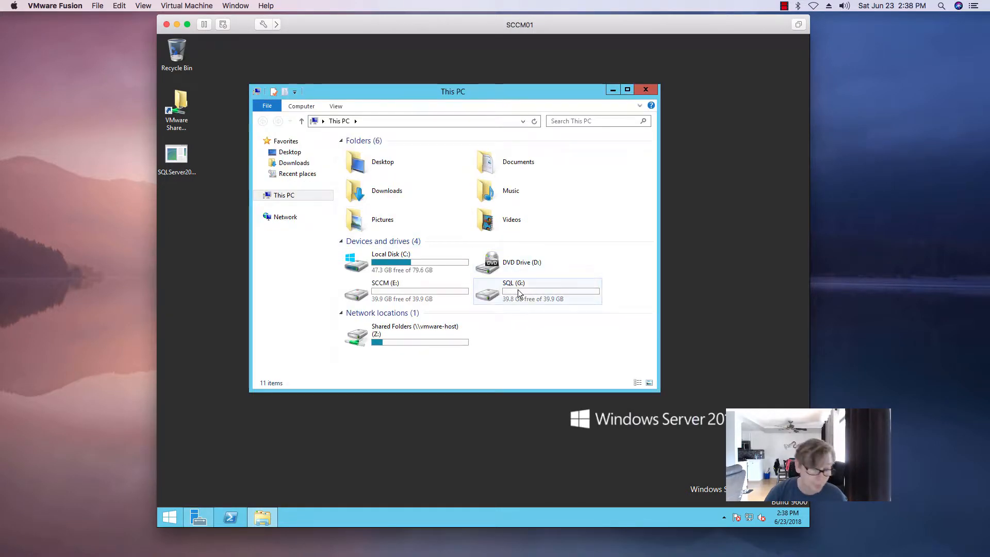
{"action": "left_click", "coordinate": [263, 24]}
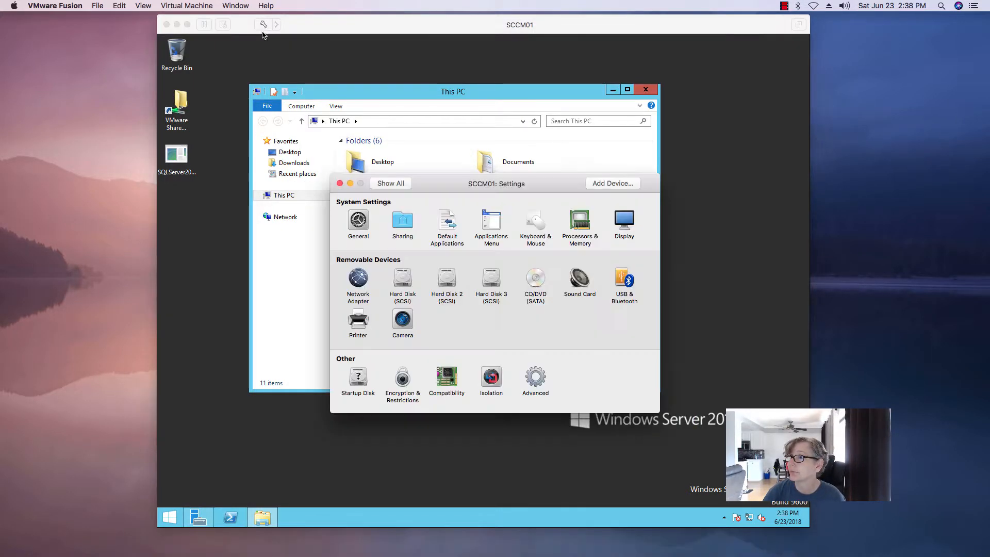
{"action": "left_click", "coordinate": [534, 281]}
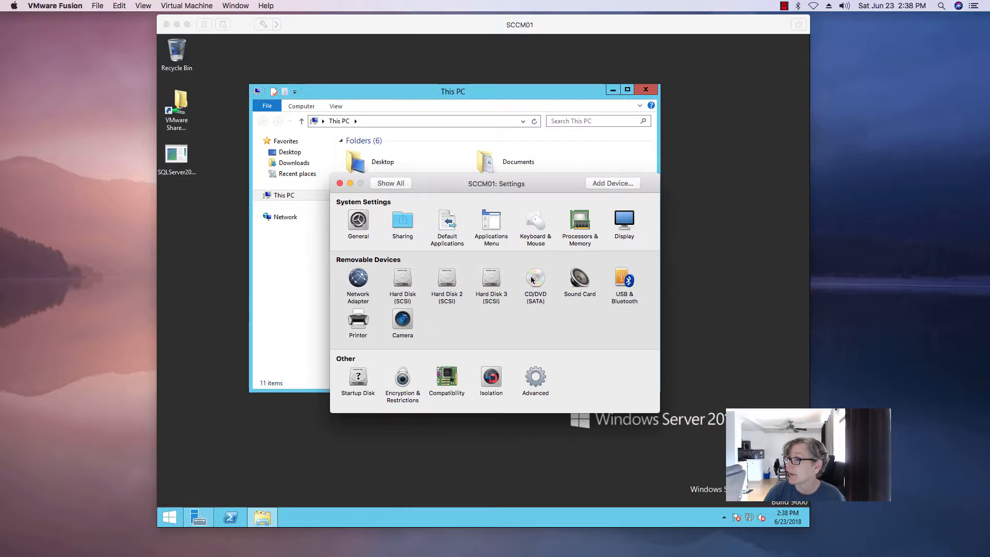
{"action": "left_click", "coordinate": [378, 207]}
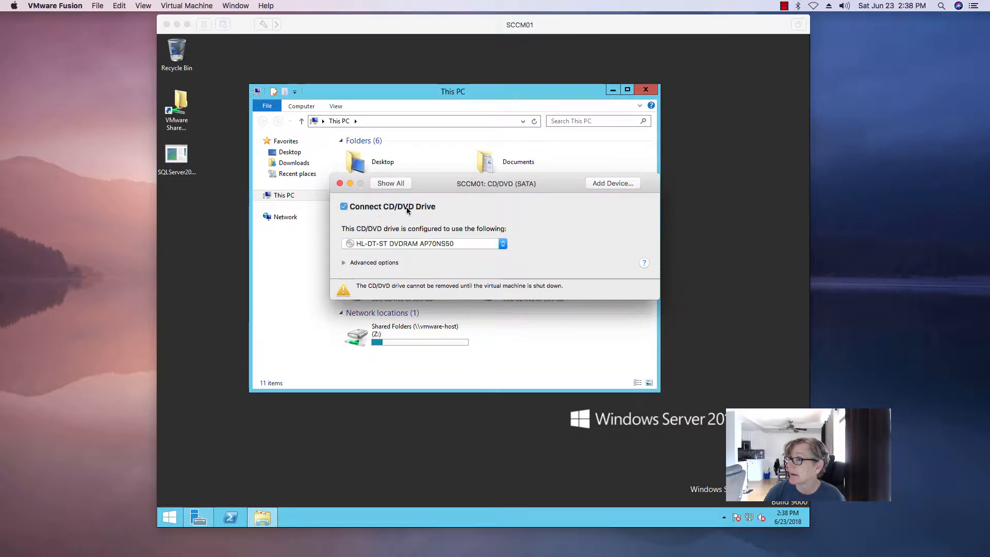
{"action": "left_click", "coordinate": [339, 184]}
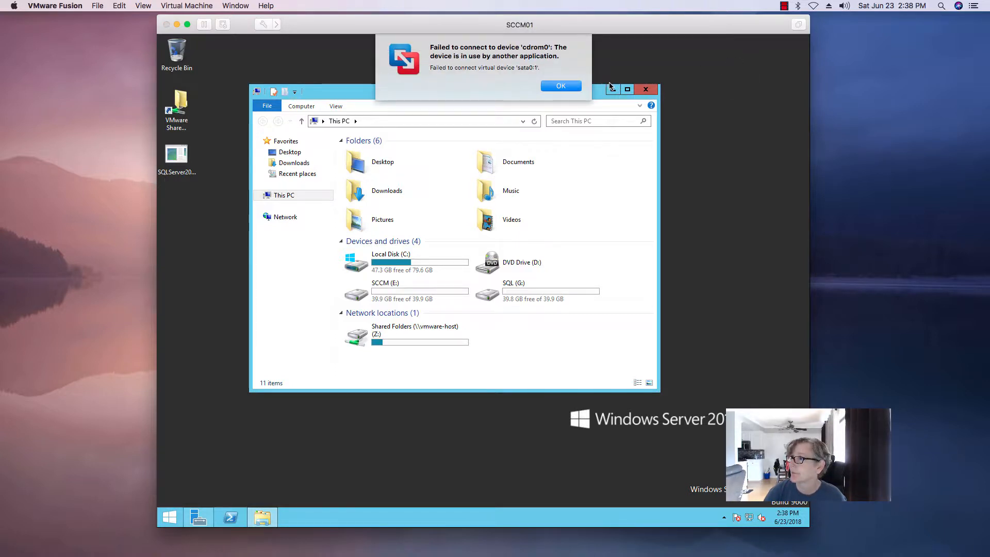
{"action": "left_click", "coordinate": [564, 87]}
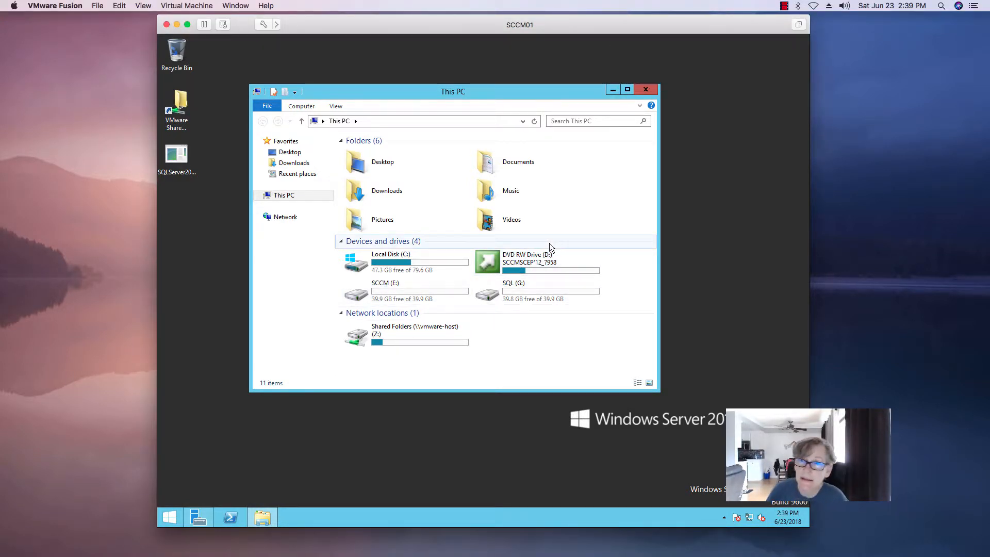
Step: Launch Configuration Manager setup from the DVD and proceed with a primary site using the typical stand-alone installation options
{"action": "double_click", "coordinate": [504, 262]}
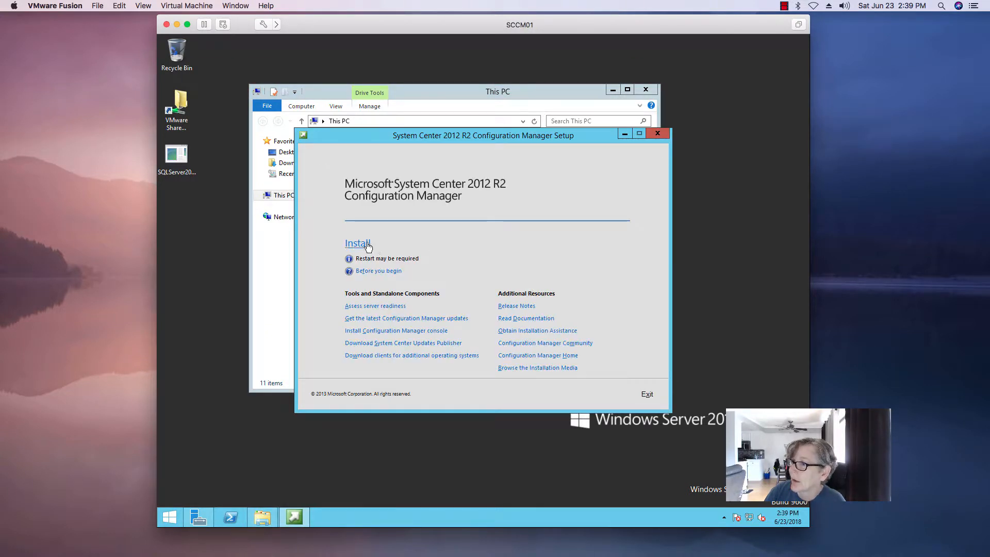
{"action": "left_click", "coordinate": [367, 246]}
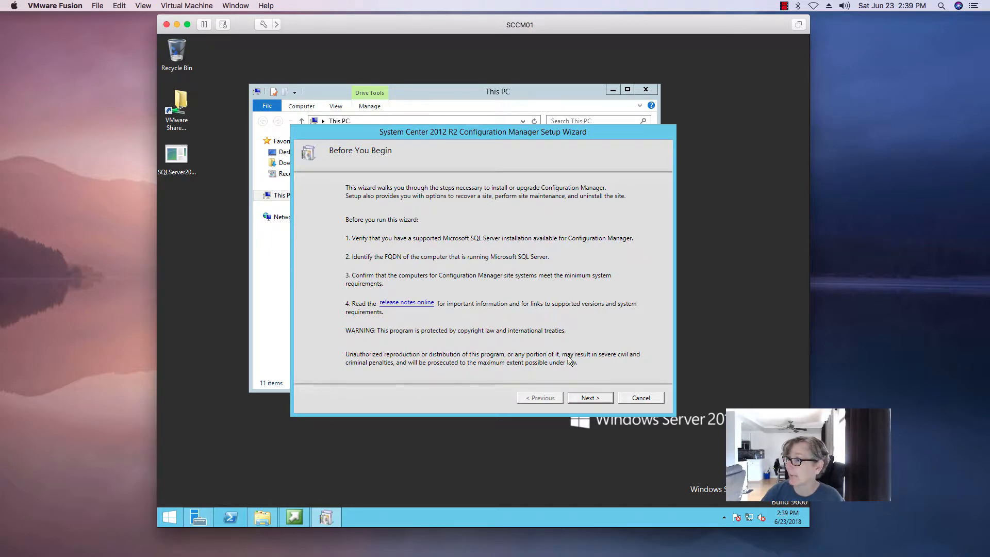
{"action": "left_click", "coordinate": [588, 397]}
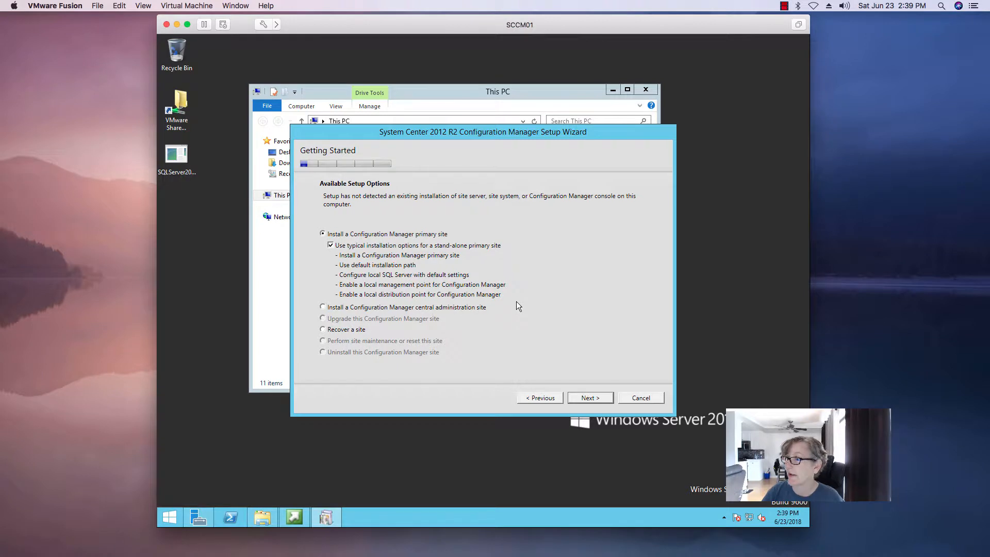
{"action": "left_click", "coordinate": [589, 397]}
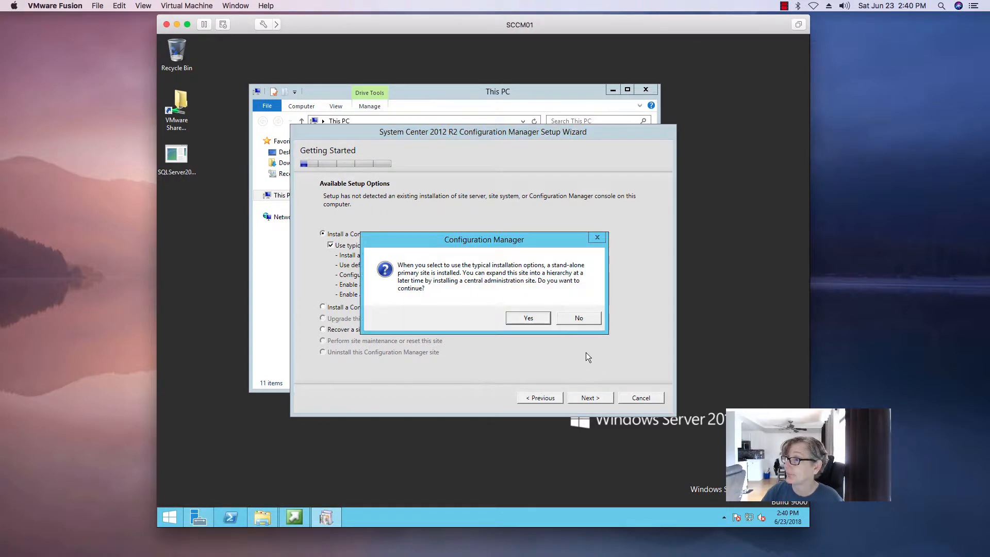
{"action": "left_click", "coordinate": [528, 318]}
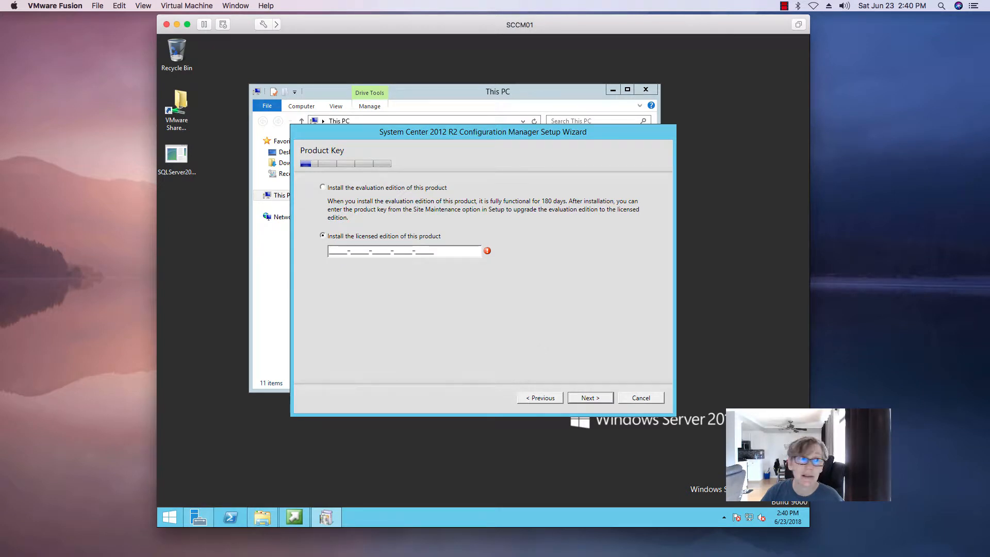
Step: Paste the product key for the licensed edition and proceed to the license terms
{"action": "key", "text": "super+Tab"}
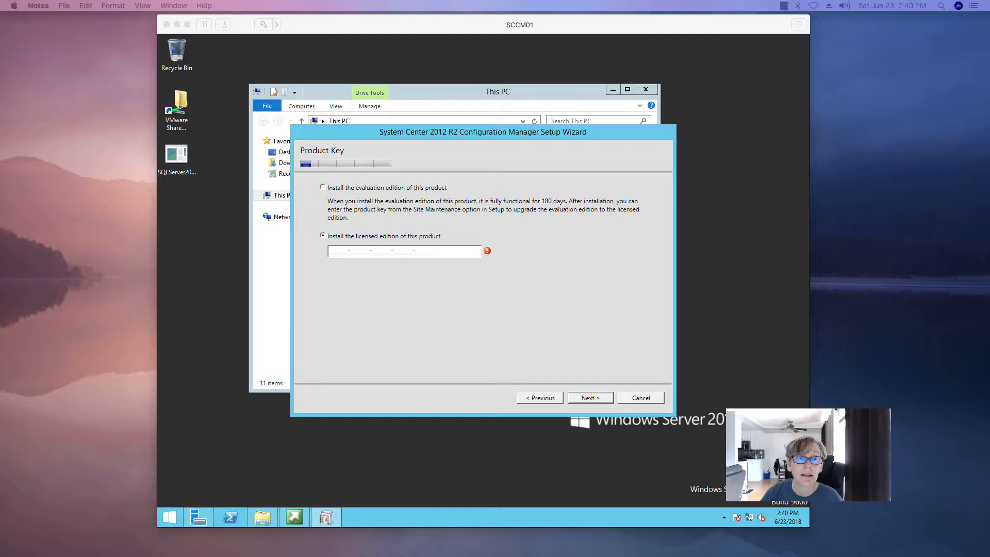
{"action": "left_click", "coordinate": [330, 252]}
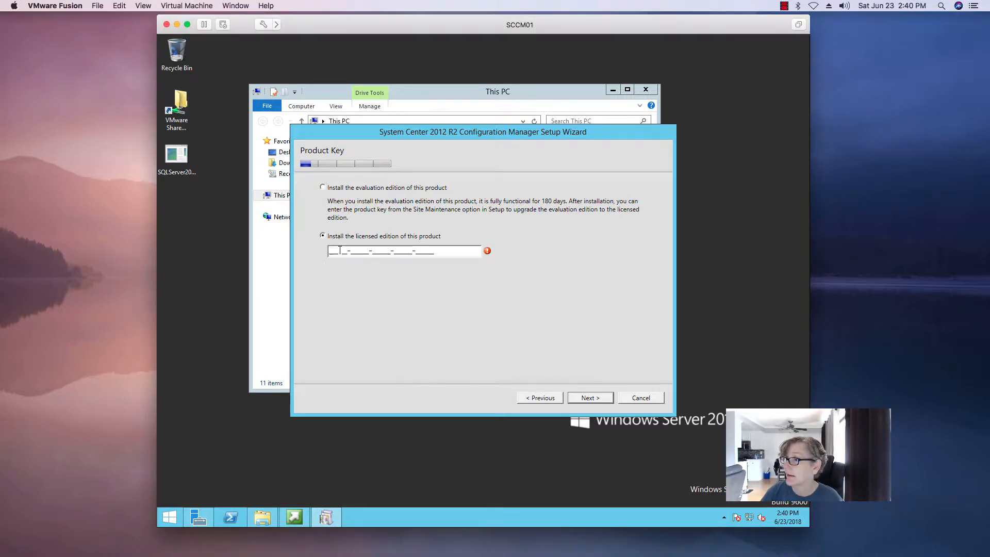
{"action": "right_click", "coordinate": [340, 252]}
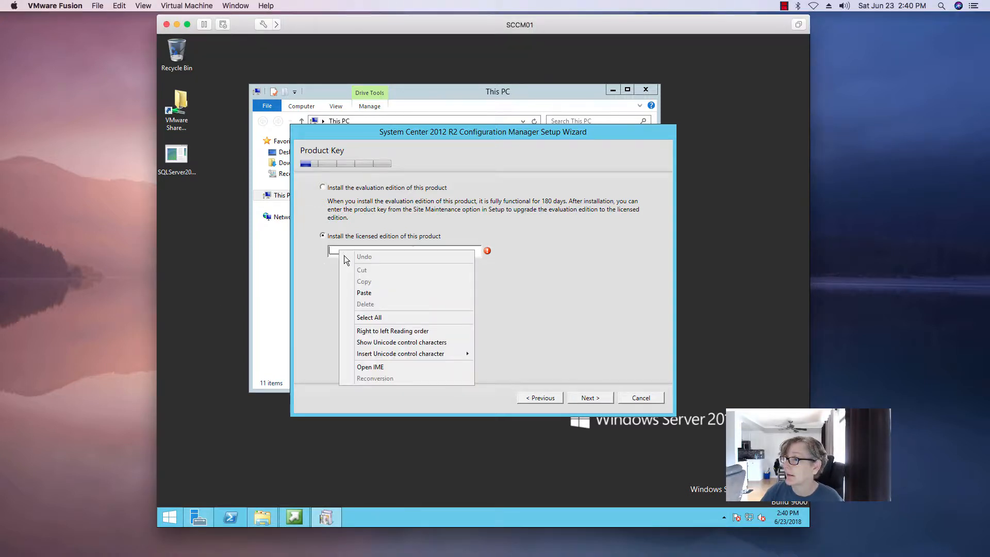
{"action": "left_click", "coordinate": [355, 291]}
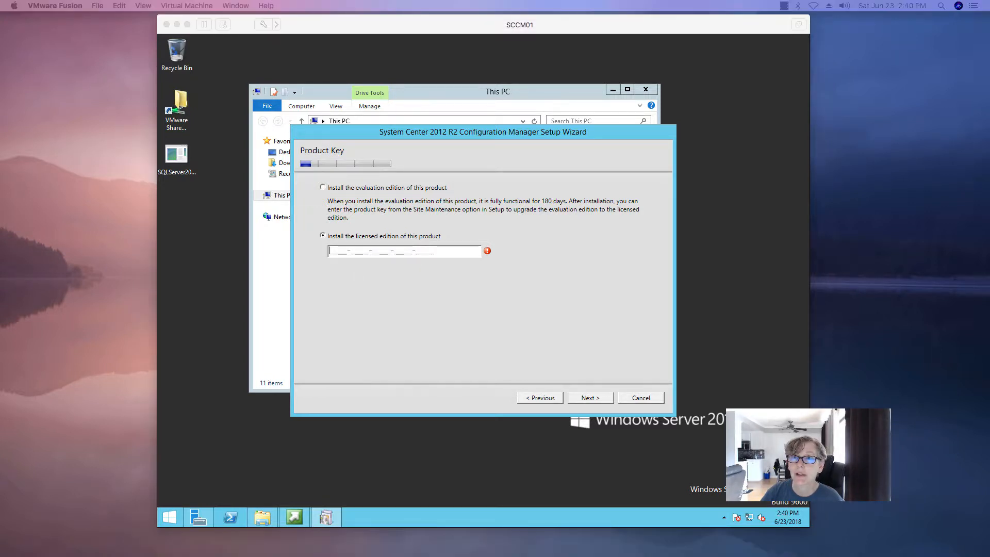
{"action": "key", "text": "ctrl+v"}
{"action": "key", "text": "Return"}
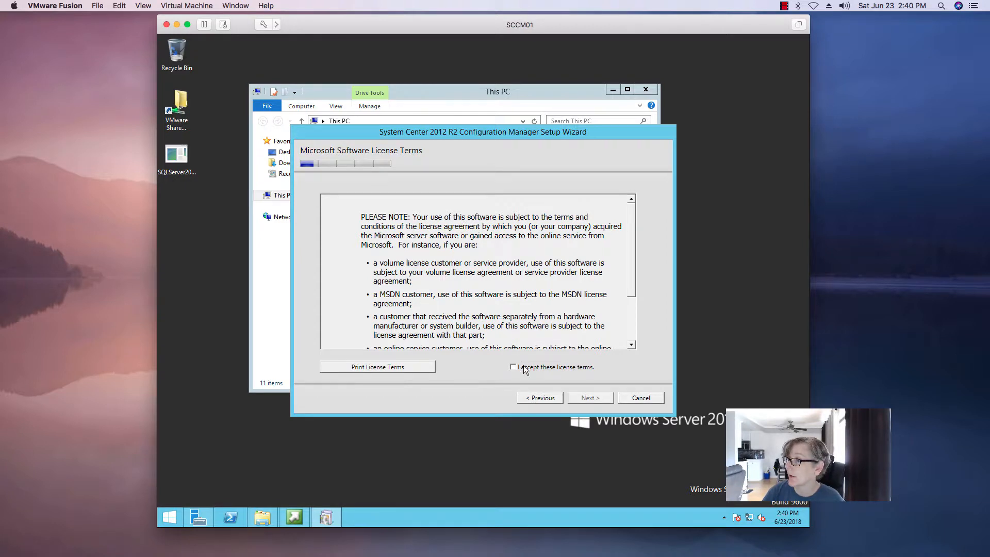
Step: Accept the Microsoft software license terms and the prerequisite licenses for SQL Server 2012 Express, SQL Server 2012 Native Client and Silverlight 5
{"action": "left_click", "coordinate": [547, 368]}
{"action": "left_click", "coordinate": [594, 398]}
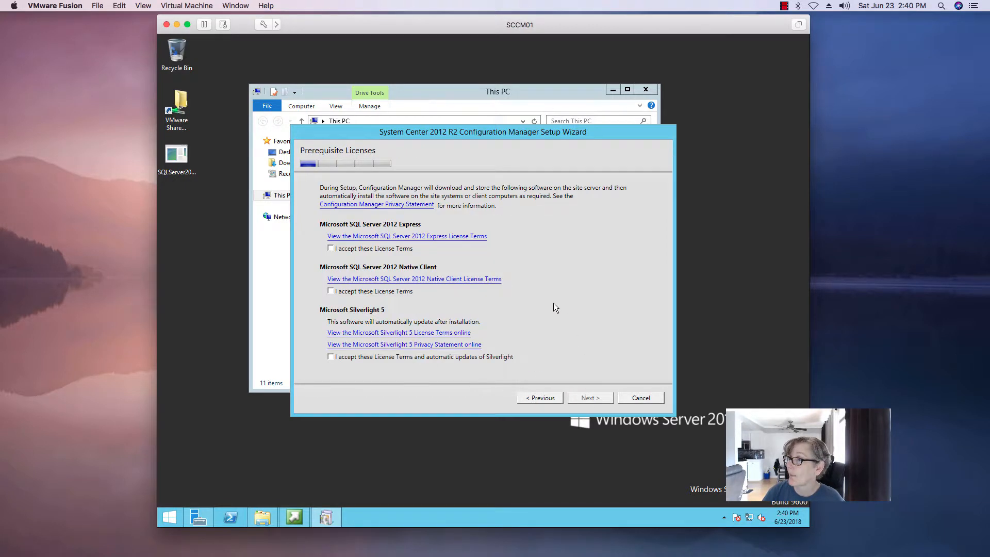
{"action": "left_click", "coordinate": [330, 248]}
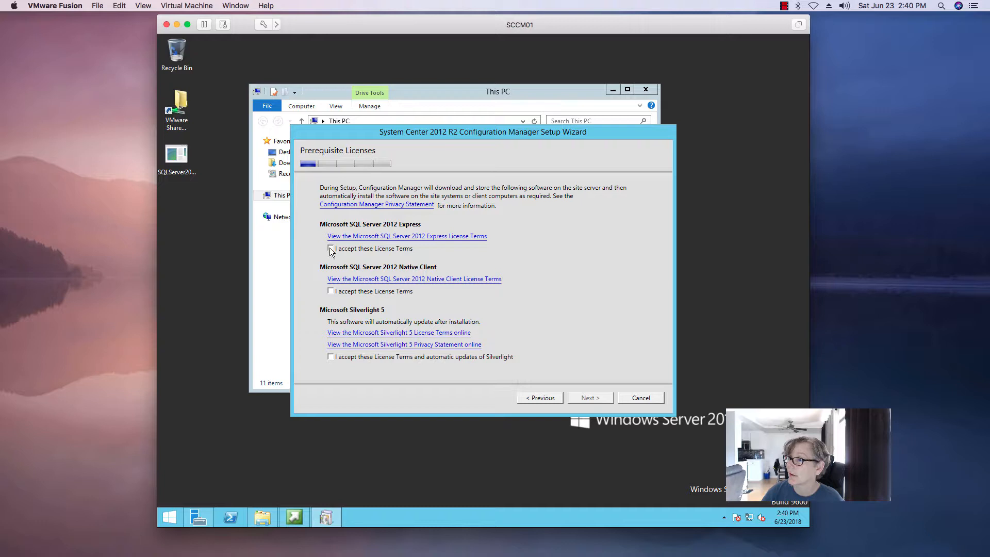
{"action": "left_click", "coordinate": [331, 291]}
{"action": "left_click", "coordinate": [331, 357]}
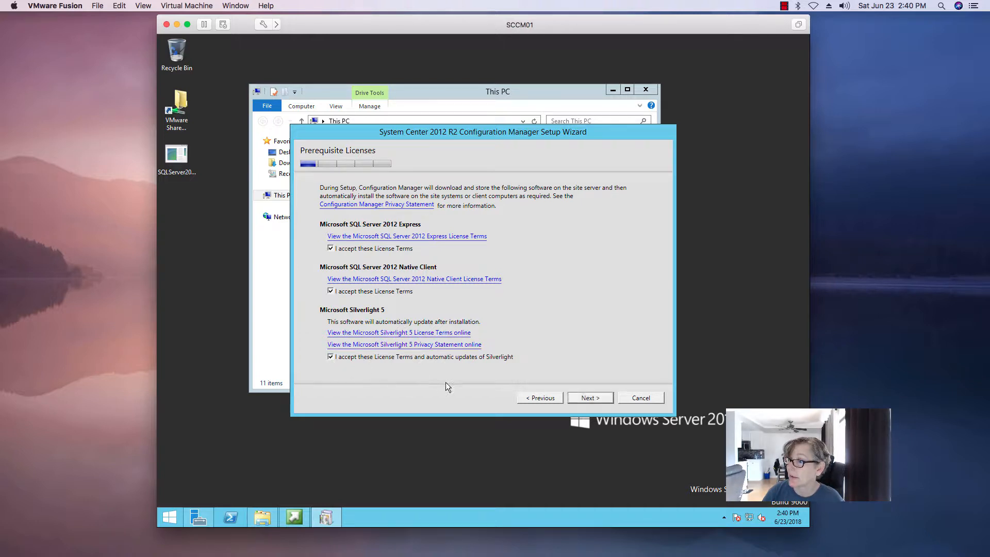
{"action": "left_click", "coordinate": [599, 396]}
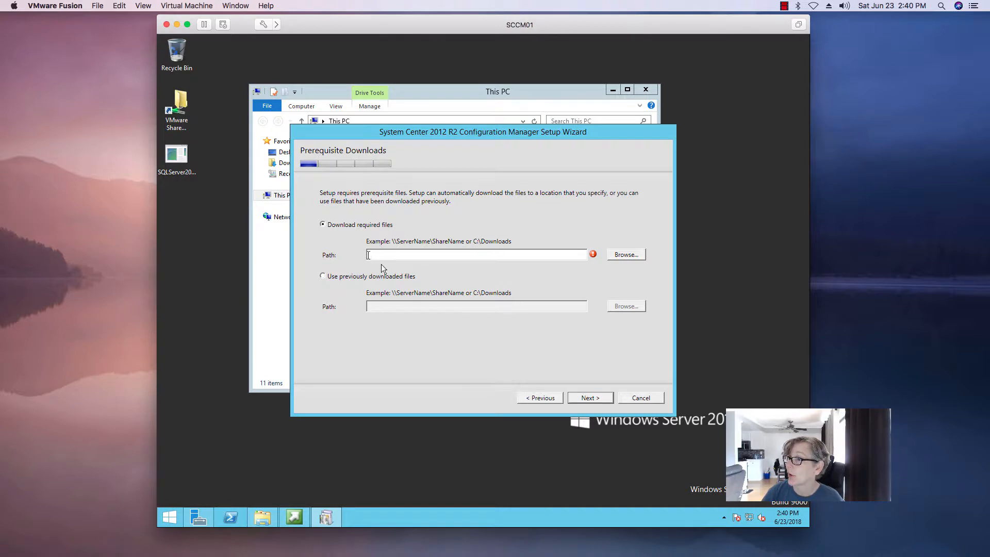
Step: Use previously downloaded prerequisite files from the cm folder on Local Disk (C:)
{"action": "left_click", "coordinate": [342, 276]}
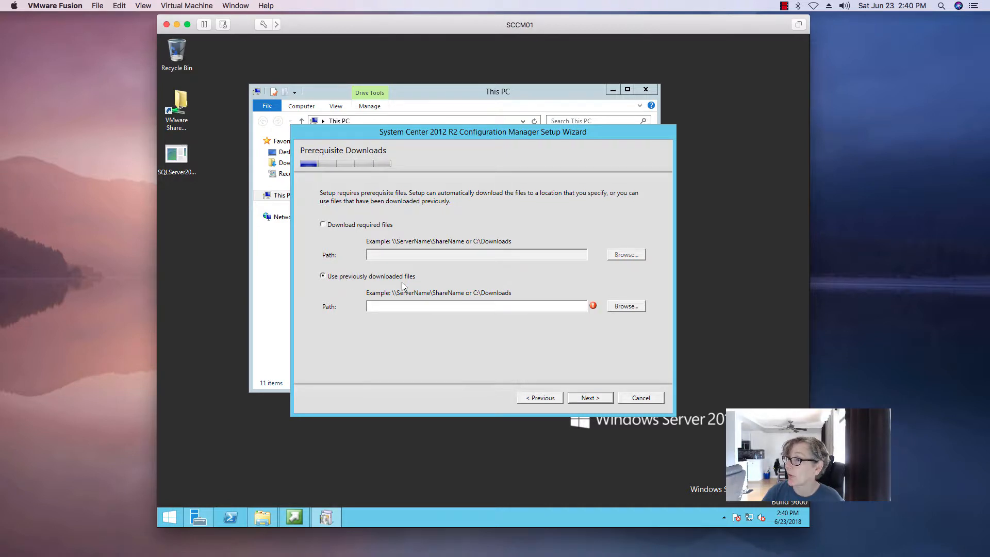
{"action": "left_click", "coordinate": [623, 308]}
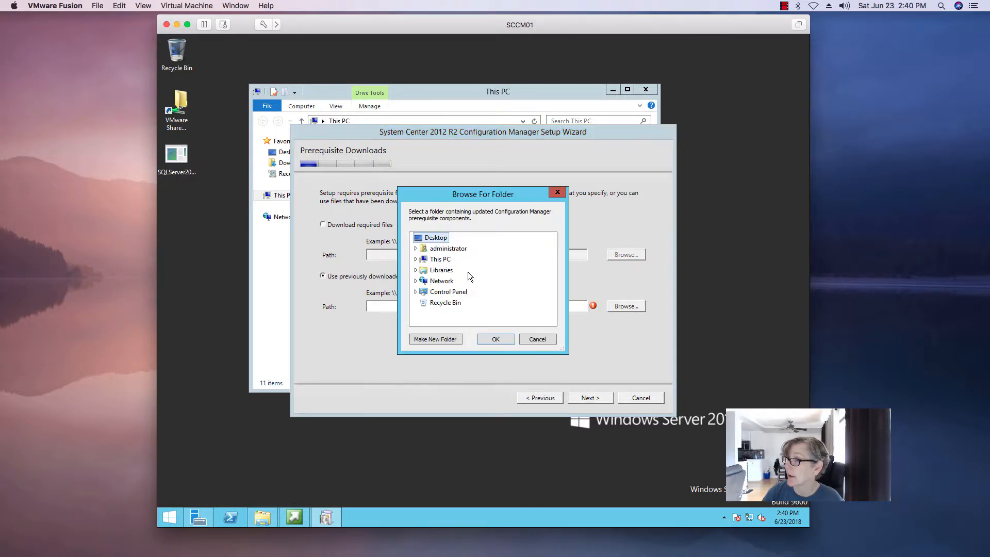
{"action": "left_click", "coordinate": [416, 259]}
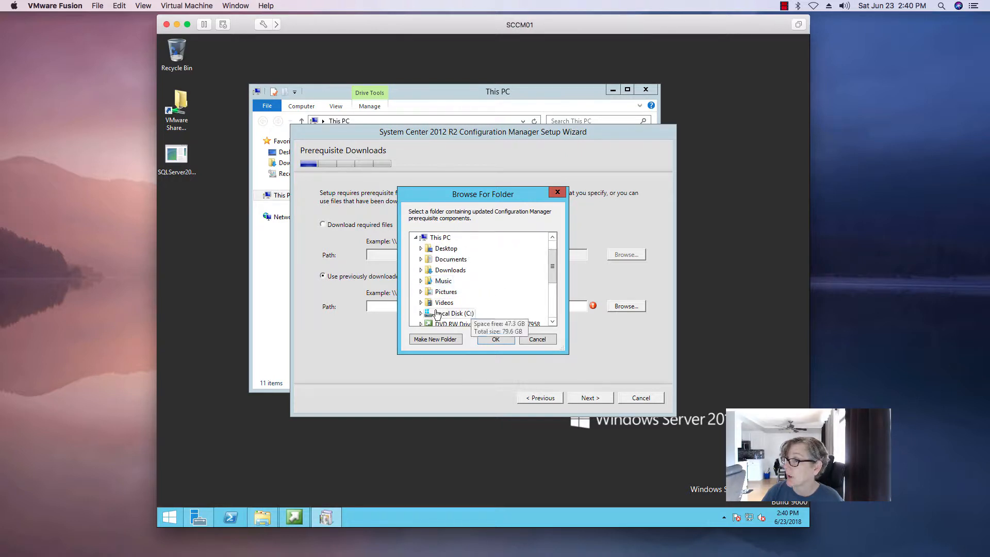
{"action": "left_click", "coordinate": [420, 313]}
{"action": "double_click", "coordinate": [445, 249]}
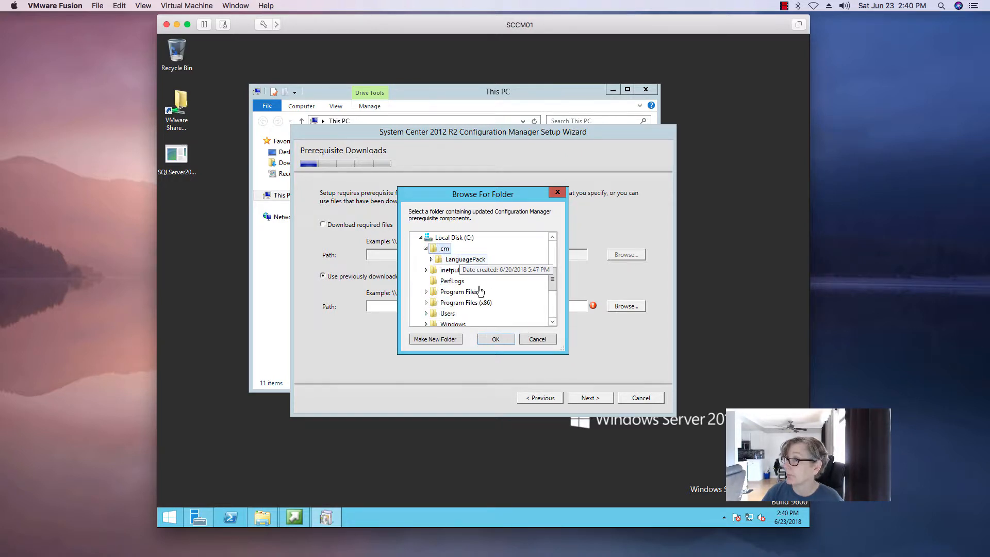
{"action": "left_click", "coordinate": [491, 338]}
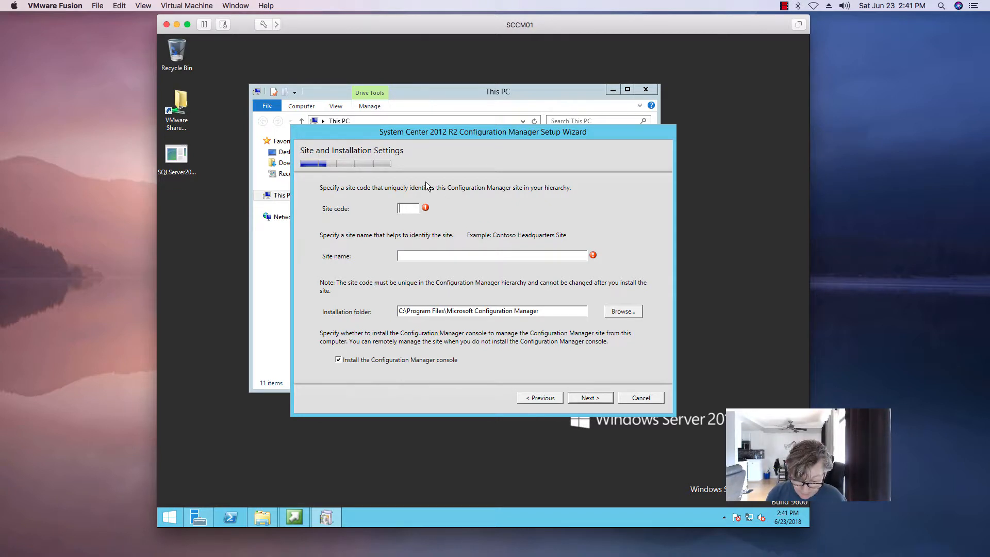
Step: Set the site code to UNI and the site name to "Nextech Primary Site", keeping the default installation folder
{"action": "type", "text": "UNI"}
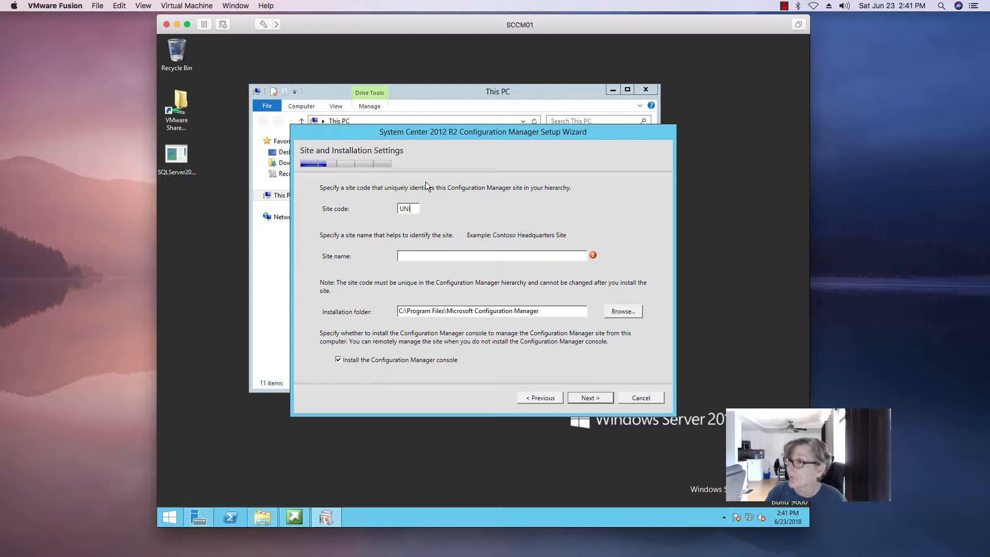
{"action": "key", "text": "BackSpace"}
{"action": "key", "text": "BackSpace"}
{"action": "key", "text": "BackSpace"}
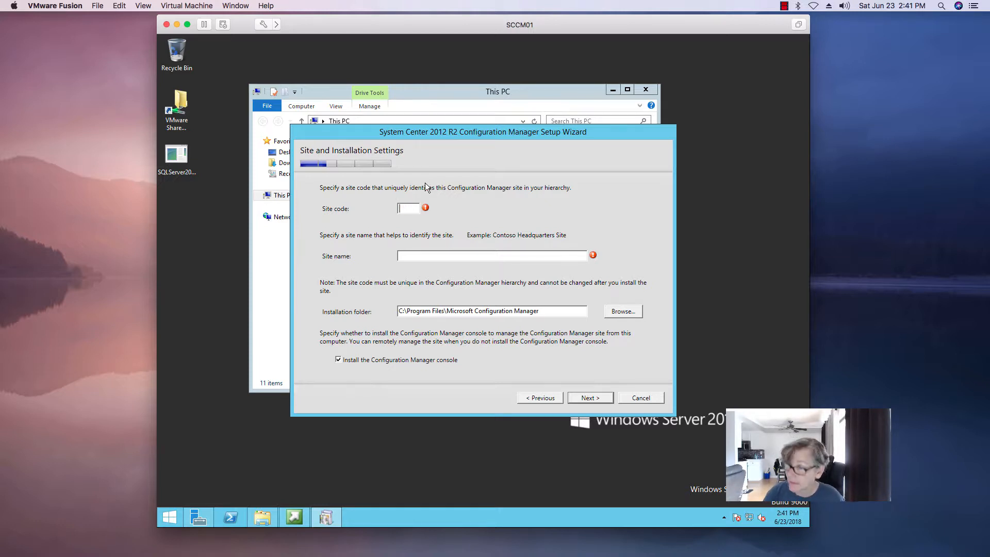
{"action": "type", "text": "UN"}
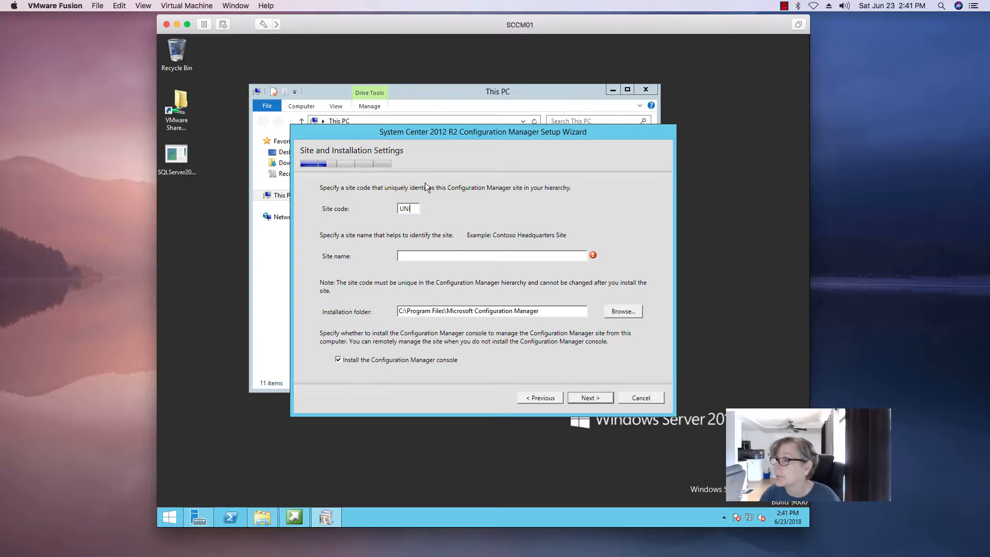
{"action": "left_click", "coordinate": [419, 257]}
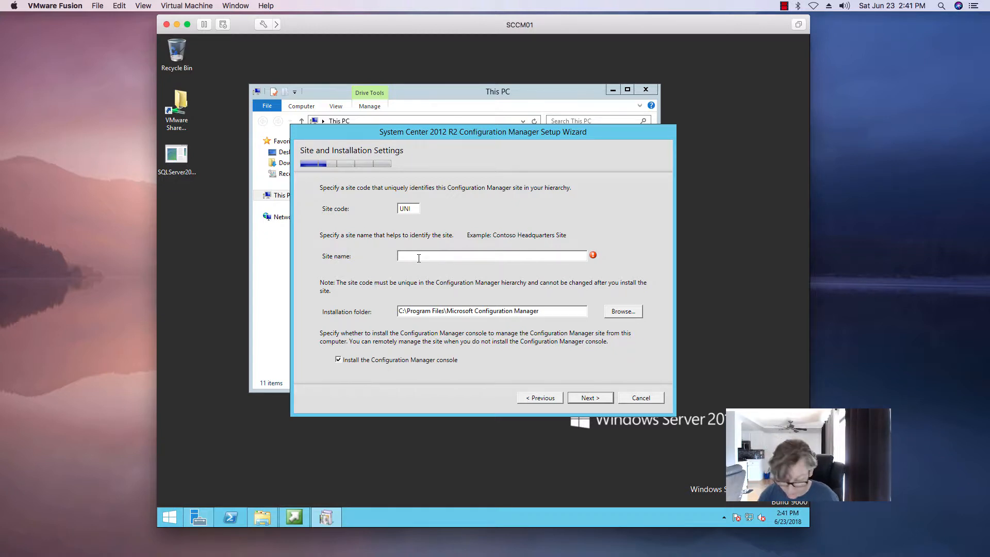
{"action": "type", "text": "Nextech"}
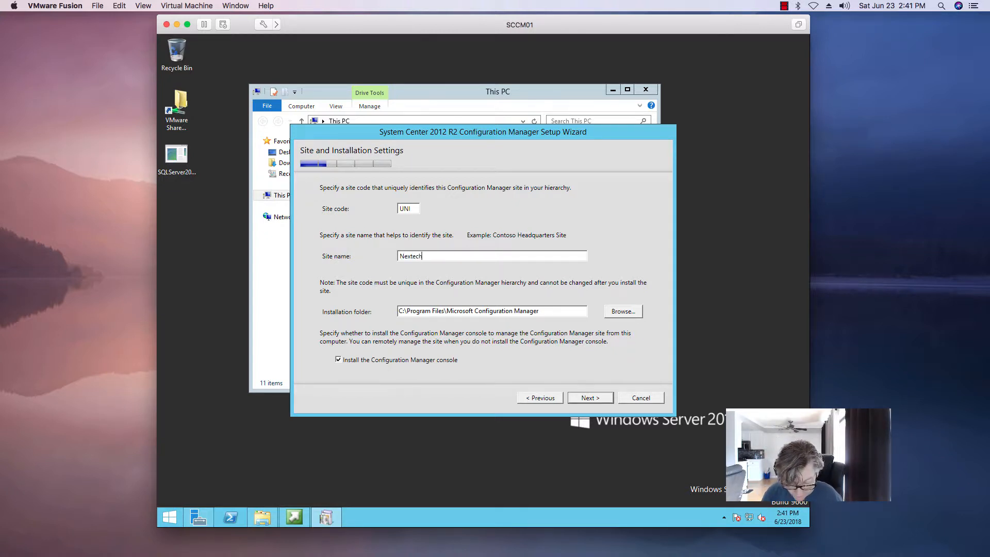
{"action": "type", "text": " Primary Site"}
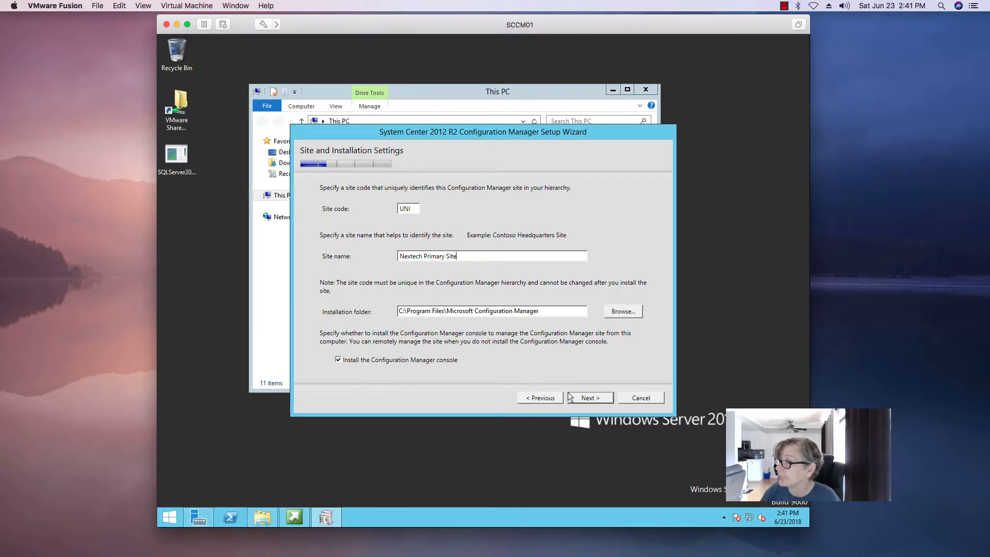
{"action": "left_click", "coordinate": [588, 396]}
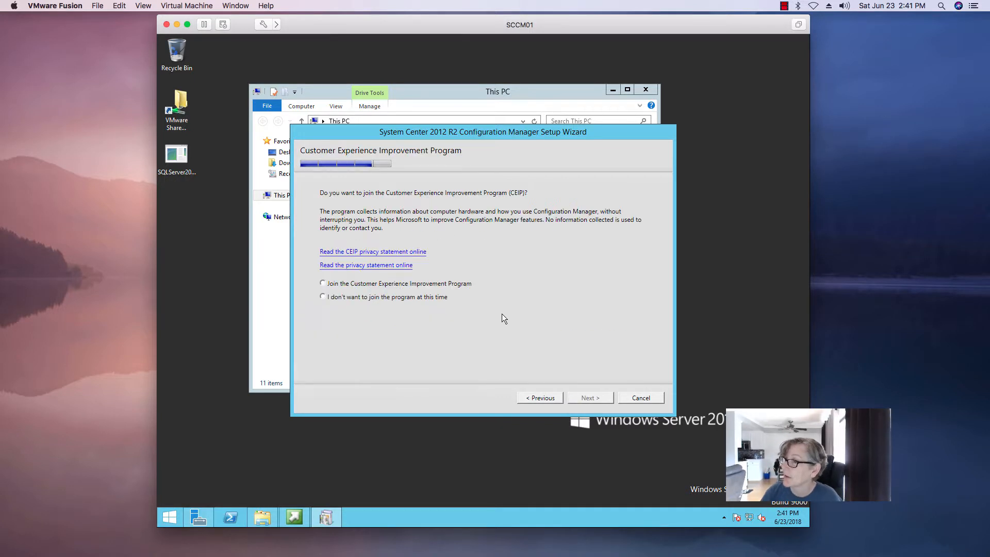
Step: Decline joining the Customer Experience Improvement Program and review the installation settings summary down to its end
{"action": "left_click", "coordinate": [360, 296]}
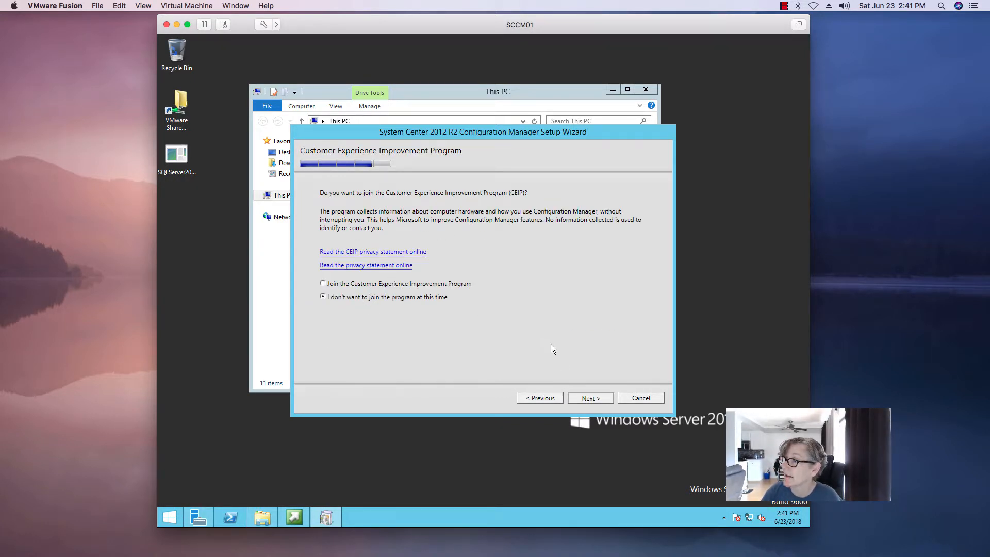
{"action": "key", "text": "Return"}
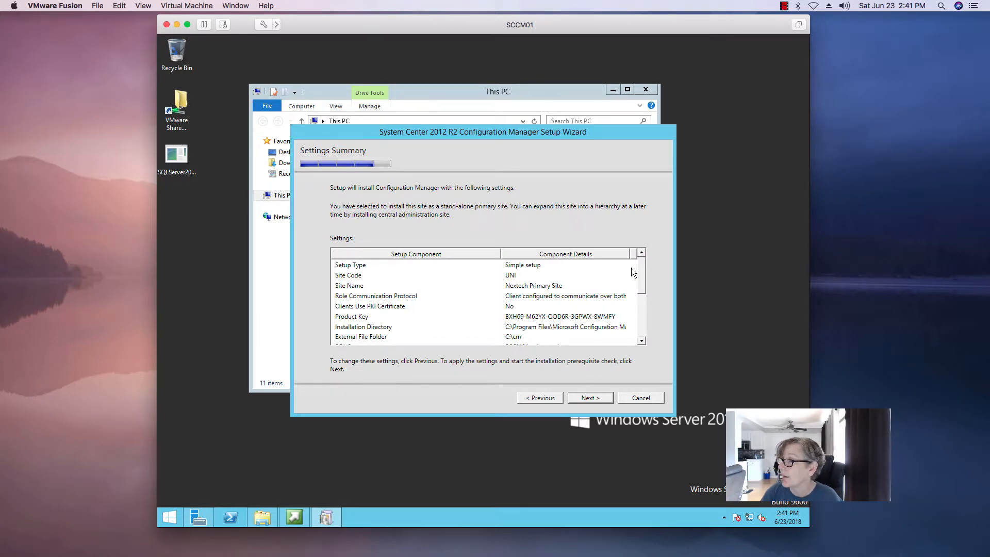
{"action": "left_click_drag", "start_coordinate": [639, 267], "coordinate": [623, 312]}
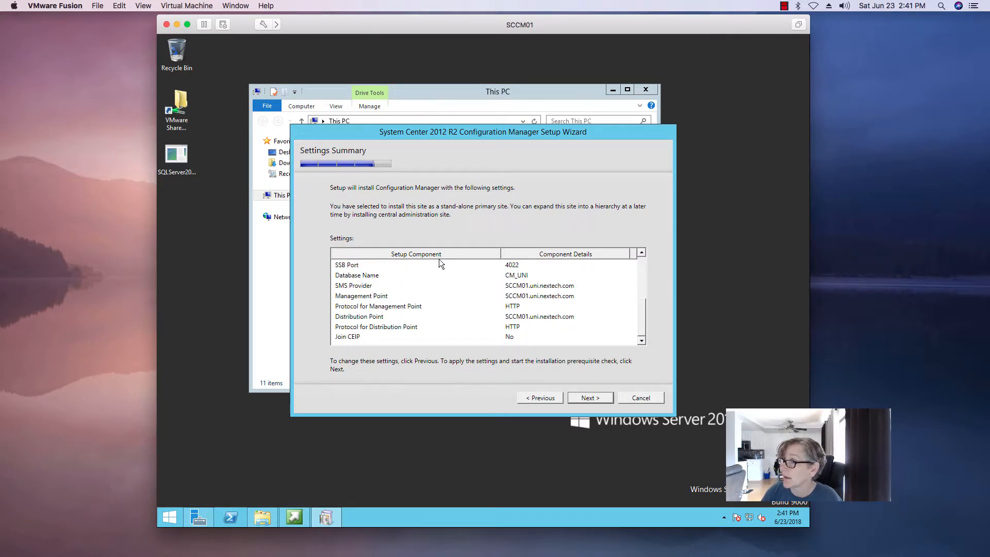
Step: Start the installation prerequisite check and read the details of the SQL Server memory usage and process memory allocation items
{"action": "left_click", "coordinate": [597, 396]}
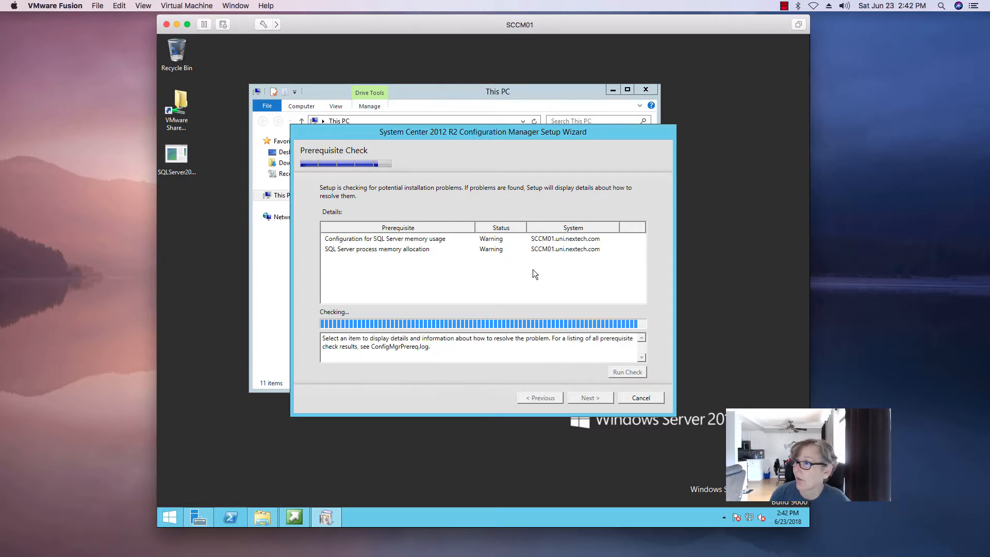
{"action": "left_click", "coordinate": [441, 240]}
{"action": "left_click", "coordinate": [443, 249]}
{"action": "left_click", "coordinate": [438, 240]}
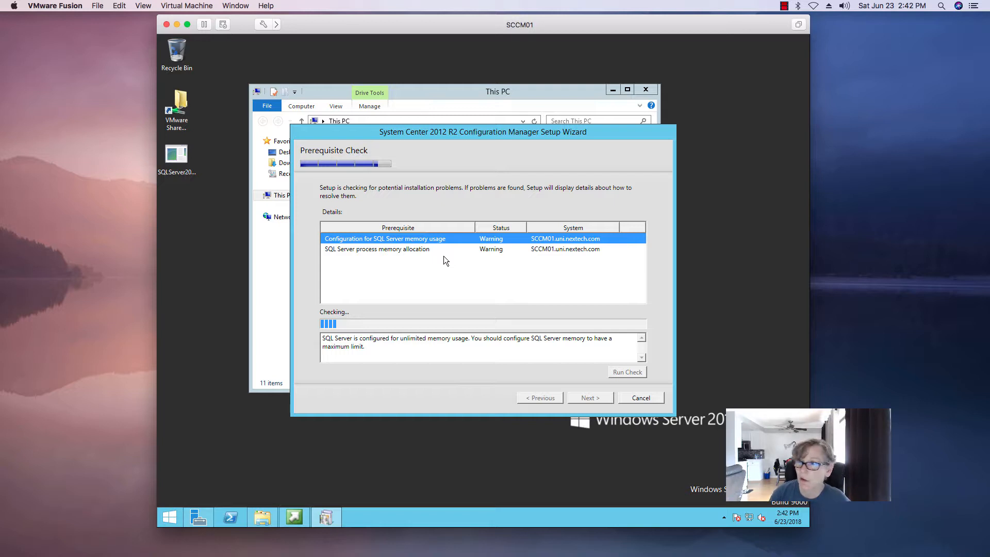
{"action": "left_click", "coordinate": [436, 249]}
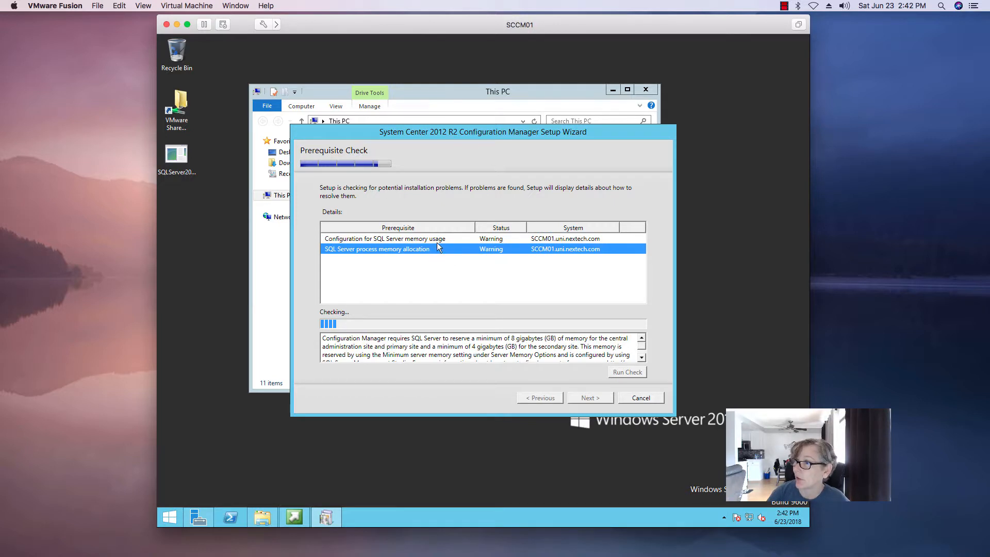
{"action": "left_click", "coordinate": [433, 241]}
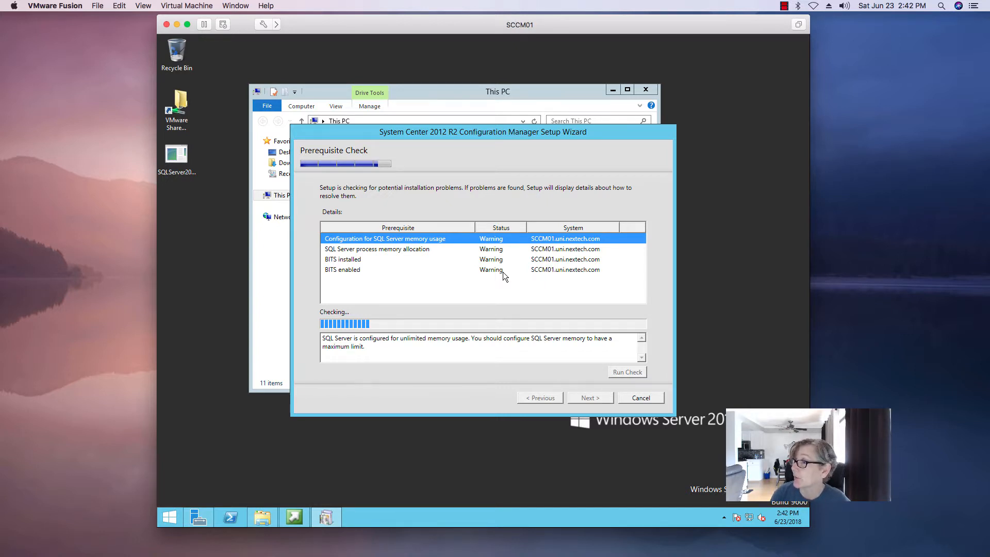
Step: Read the full details of the BITS enabled entry and go through the BITS installed and SQL Server memory entries again
{"action": "left_click", "coordinate": [503, 271]}
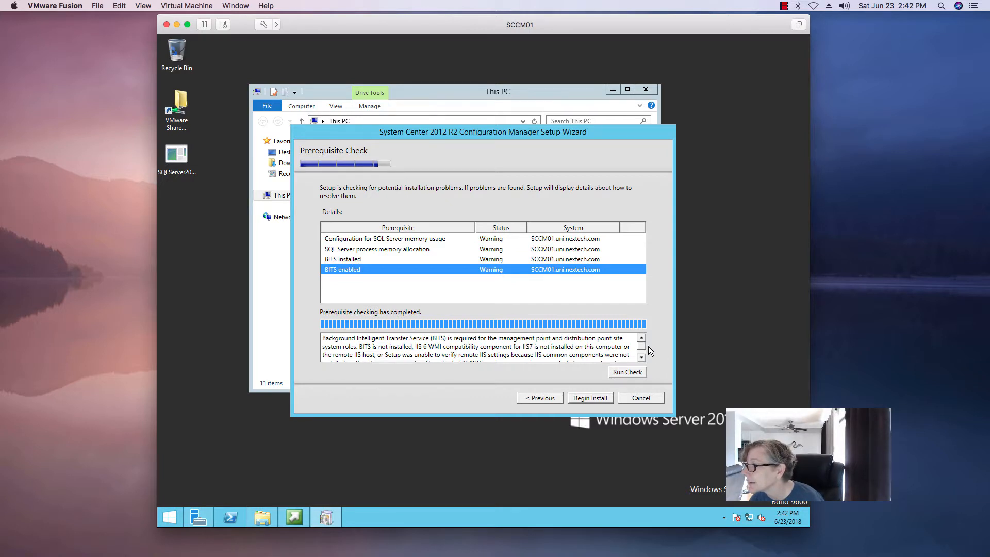
{"action": "left_click_drag", "start_coordinate": [642, 345], "coordinate": [644, 351]}
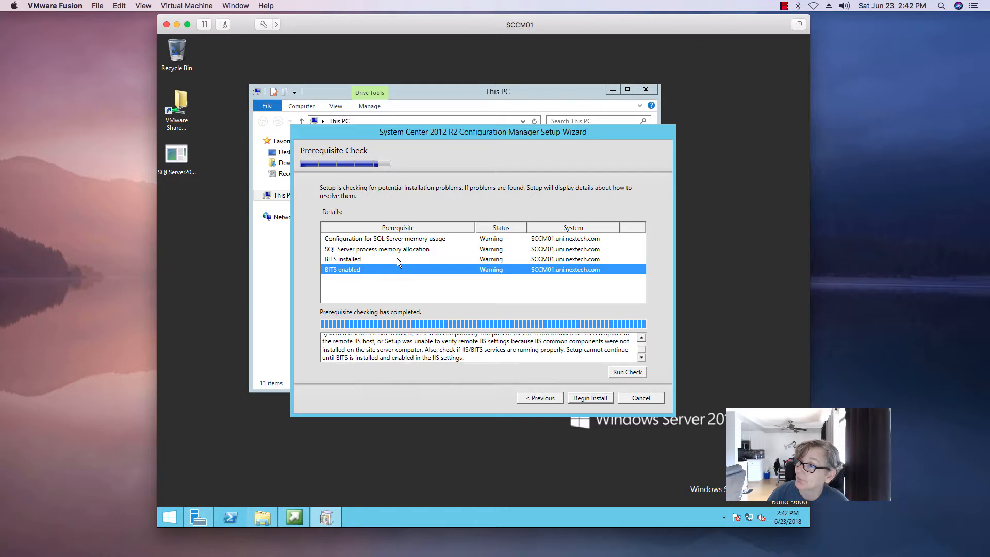
{"action": "left_click", "coordinate": [415, 259]}
{"action": "left_click", "coordinate": [410, 248]}
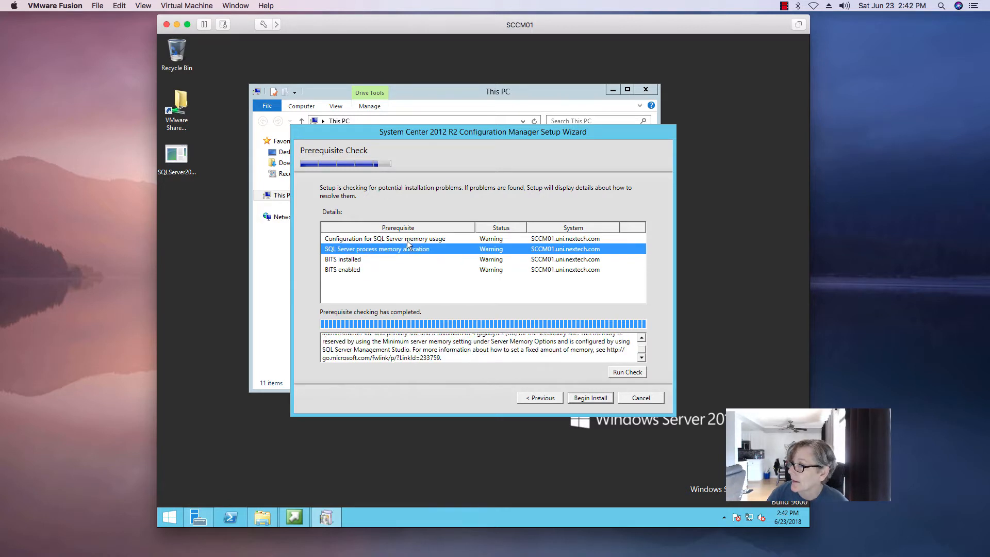
{"action": "left_click", "coordinate": [406, 239]}
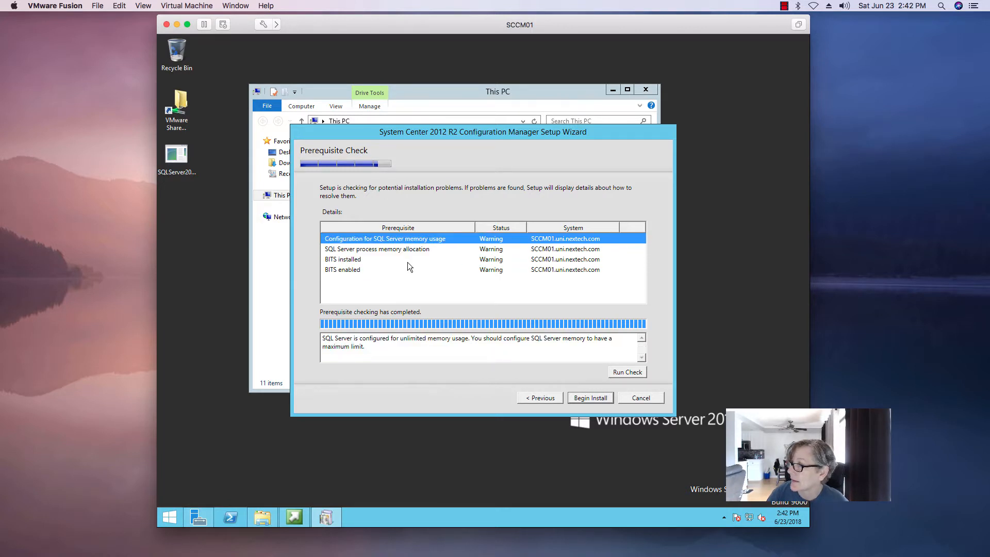
{"action": "left_click", "coordinate": [375, 261]}
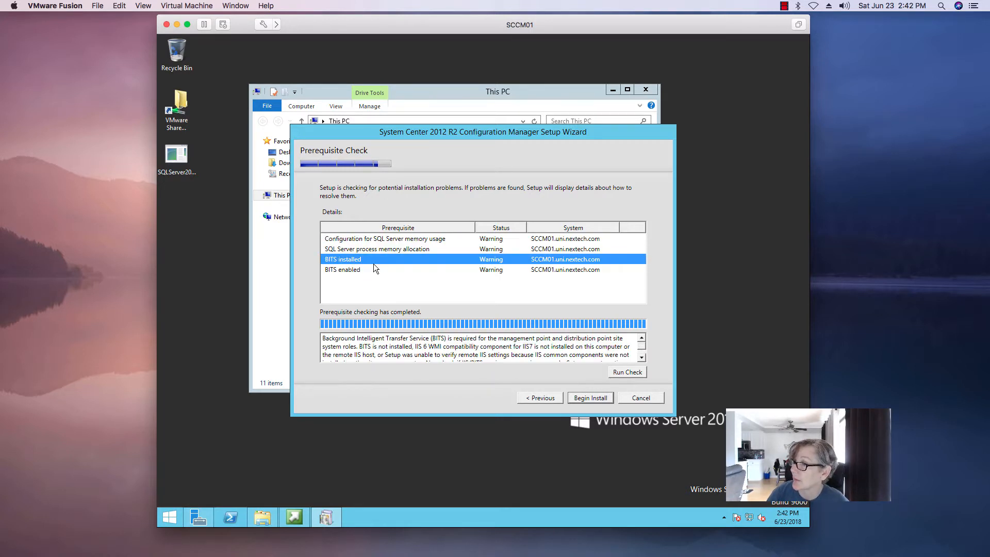
Step: Check in Server Manager's Add Roles and Features Wizard whether the BITS IIS Server Extension is installed, leaving without changes
{"action": "left_click", "coordinate": [196, 516]}
{"action": "left_click", "coordinate": [702, 62]}
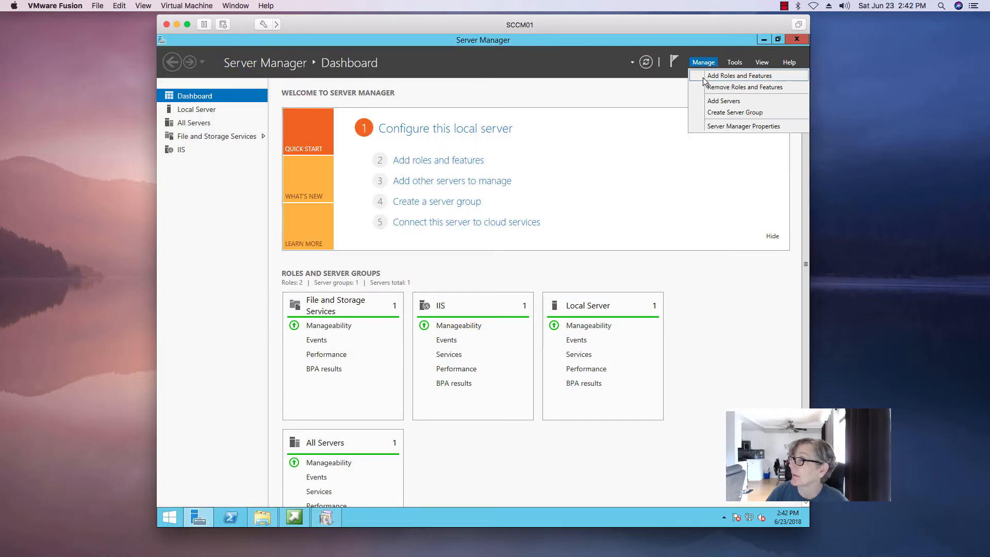
{"action": "left_click", "coordinate": [705, 77]}
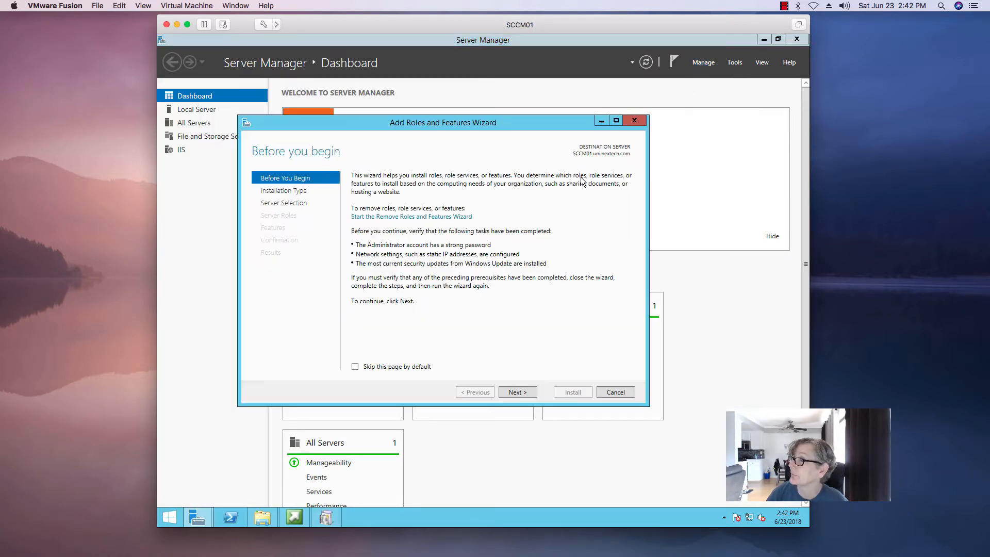
{"action": "left_click", "coordinate": [518, 391]}
{"action": "left_click", "coordinate": [515, 390]}
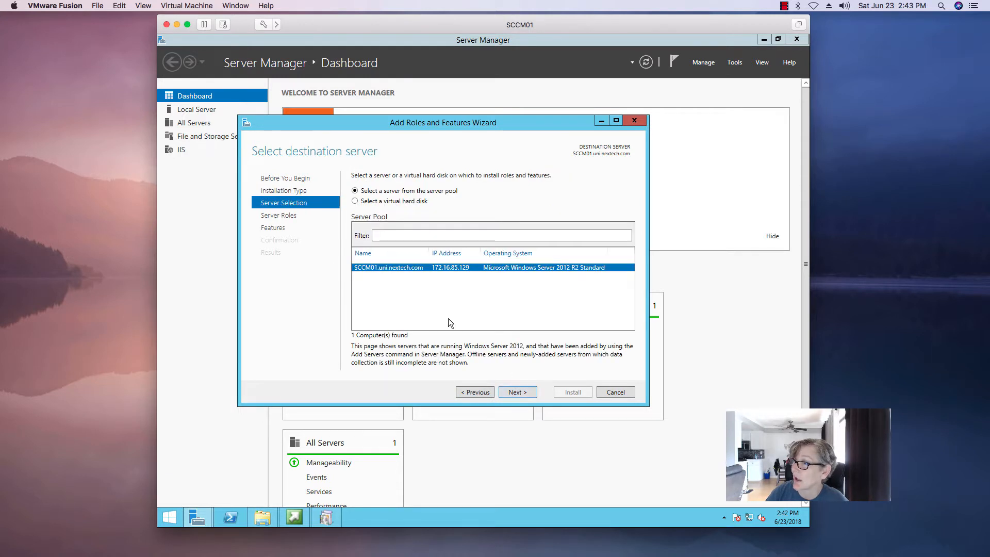
{"action": "left_click", "coordinate": [513, 389]}
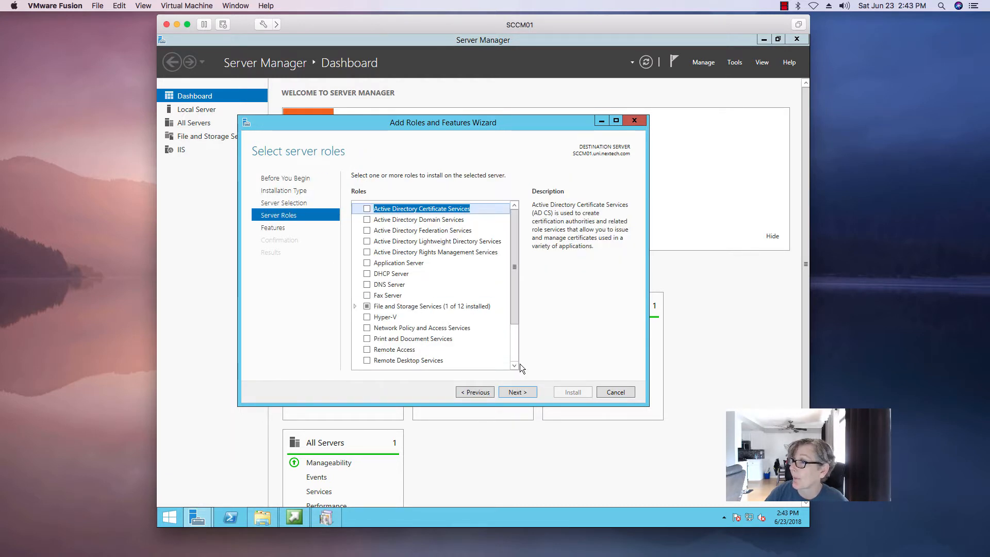
{"action": "left_click", "coordinate": [520, 393]}
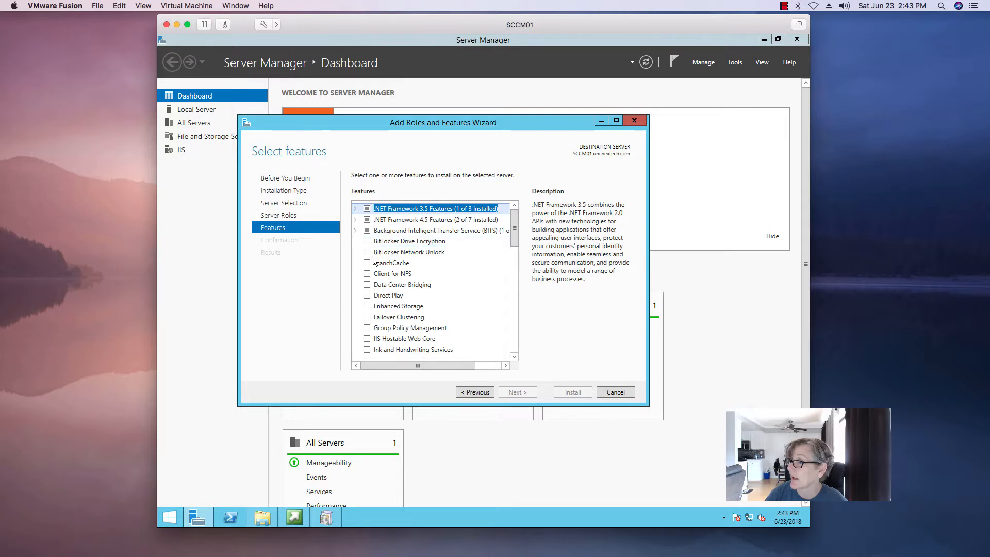
{"action": "left_click", "coordinate": [354, 231]}
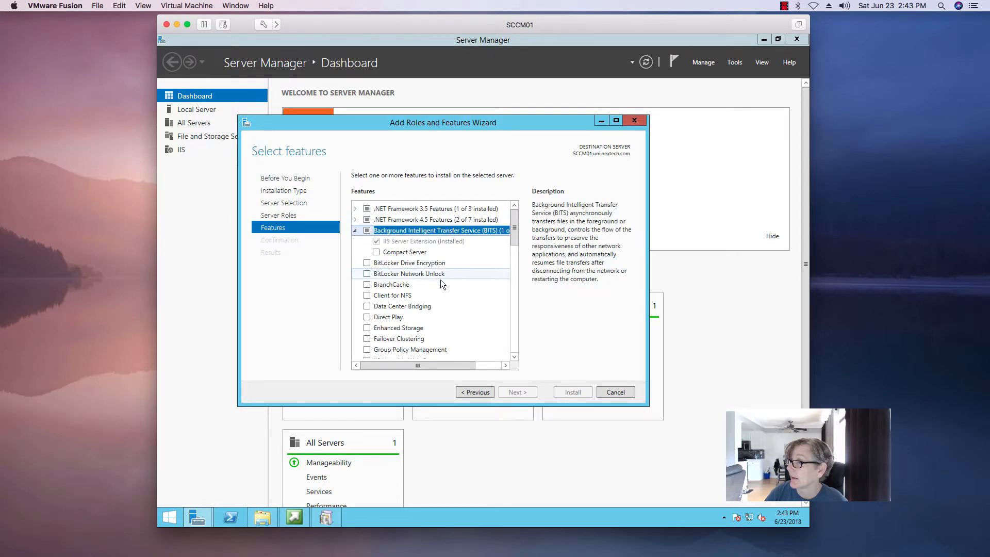
{"action": "left_click", "coordinate": [614, 393]}
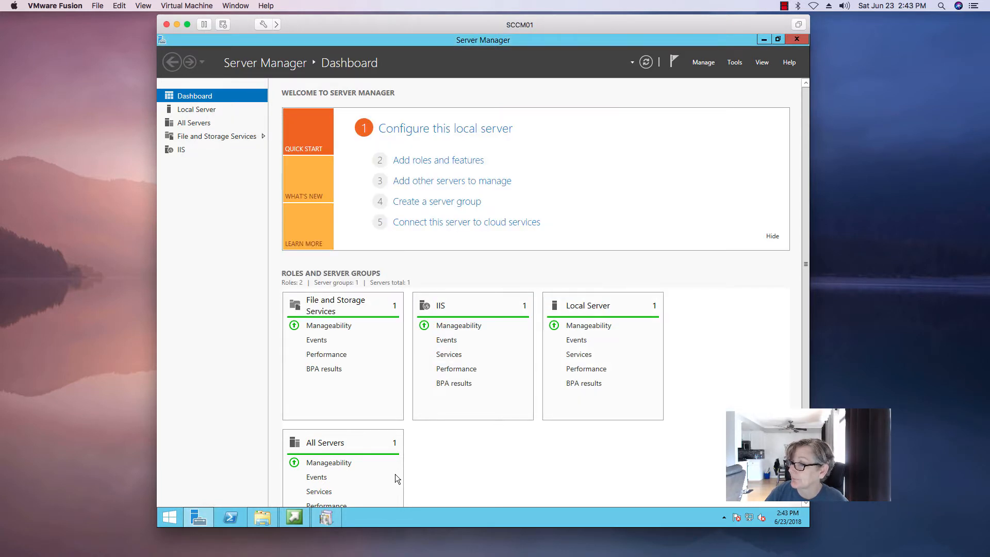
Step: Return to the Configuration Manager Setup Wizard, recheck the SQL Server process memory and BITS entries, and begin the installation
{"action": "left_click", "coordinate": [326, 517]}
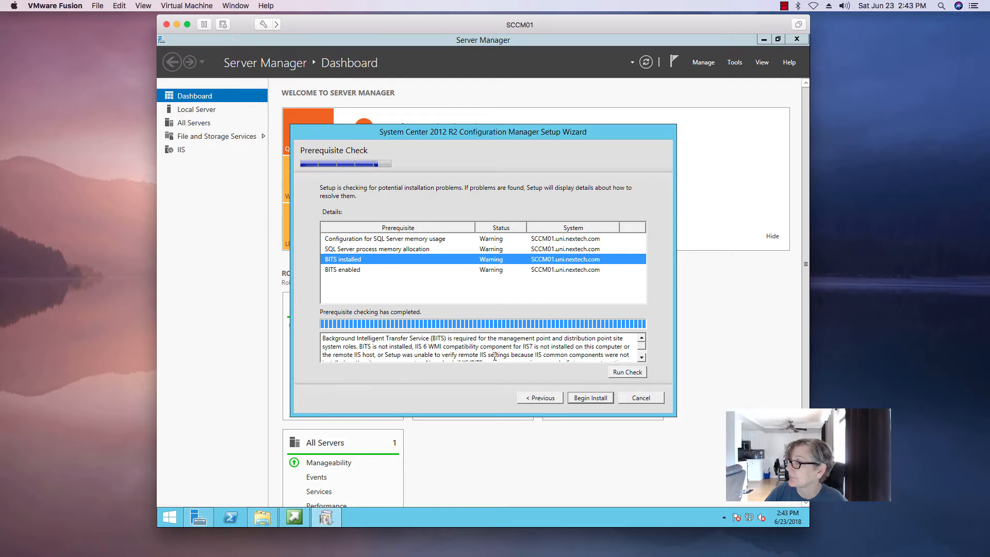
{"action": "left_click", "coordinate": [354, 249]}
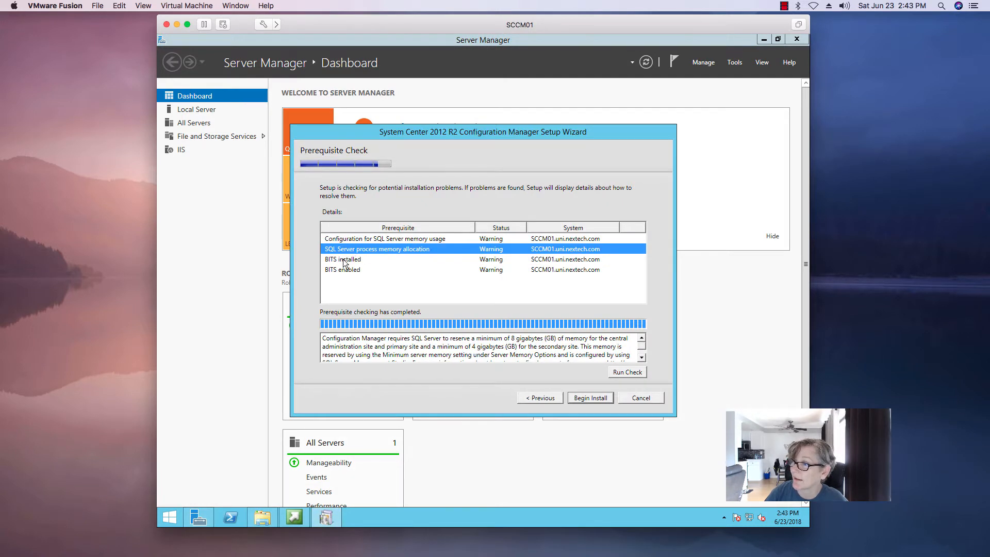
{"action": "left_click", "coordinate": [344, 261]}
{"action": "left_click", "coordinate": [344, 269]}
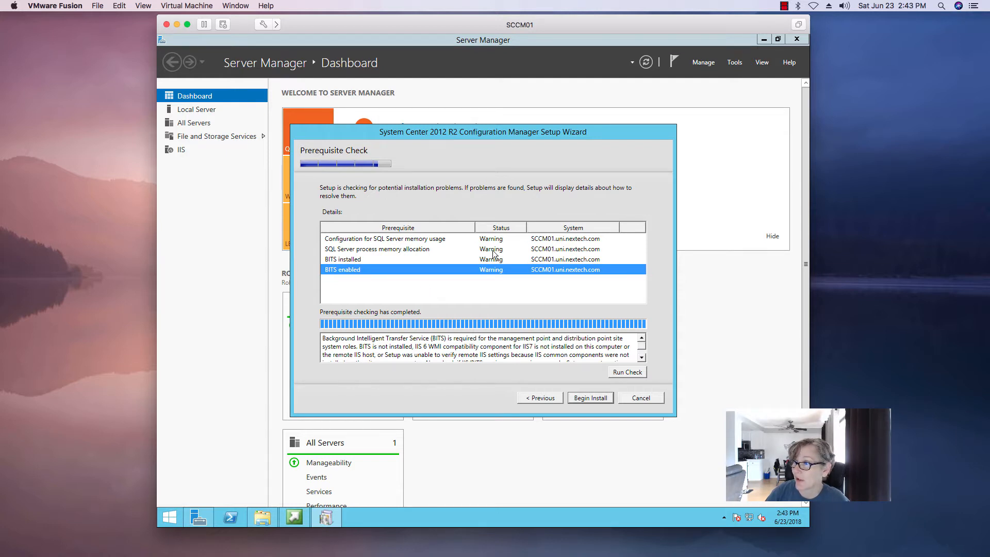
{"action": "left_click", "coordinate": [598, 398]}
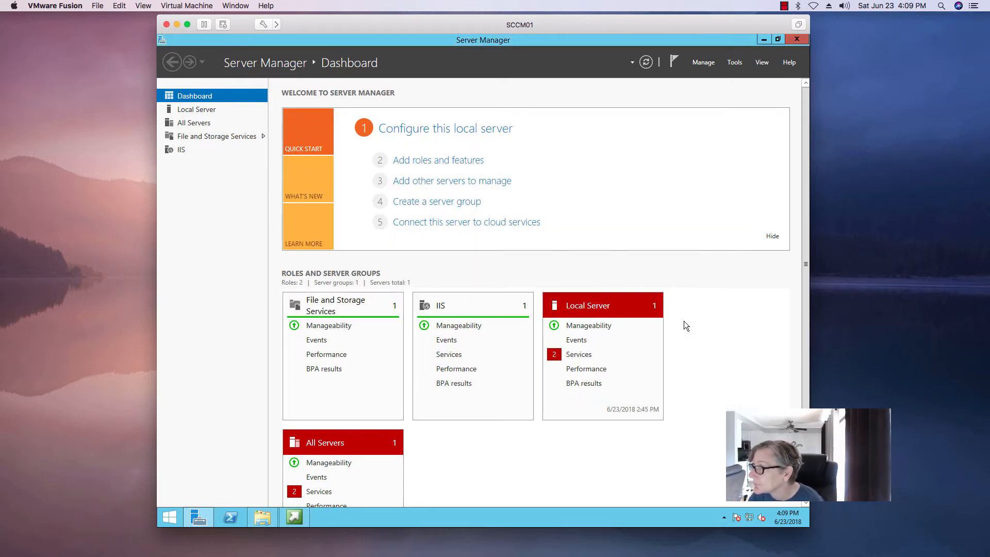
Step: Close Server Manager, the Configuration Manager setup launcher and the This PC window
{"action": "left_click", "coordinate": [800, 39]}
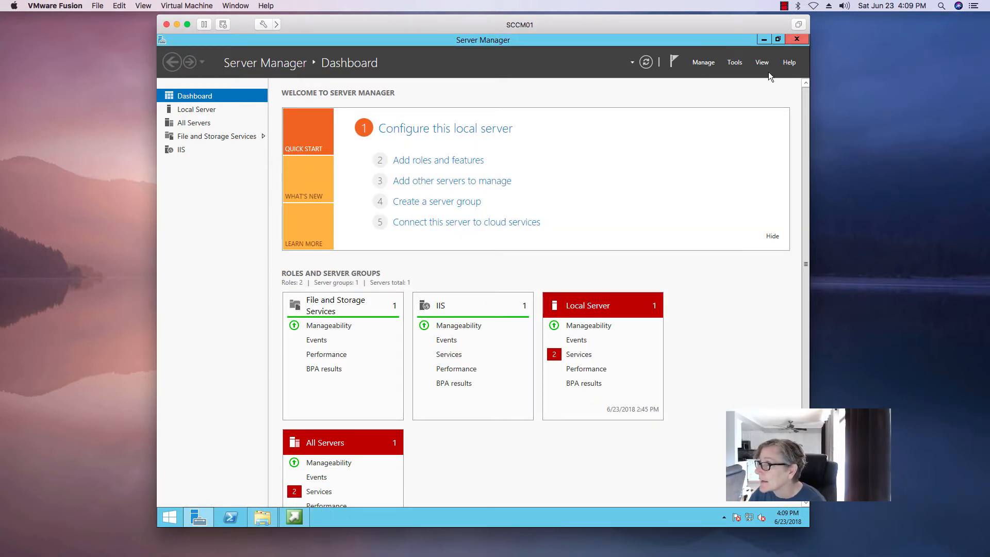
{"action": "left_click", "coordinate": [647, 394]}
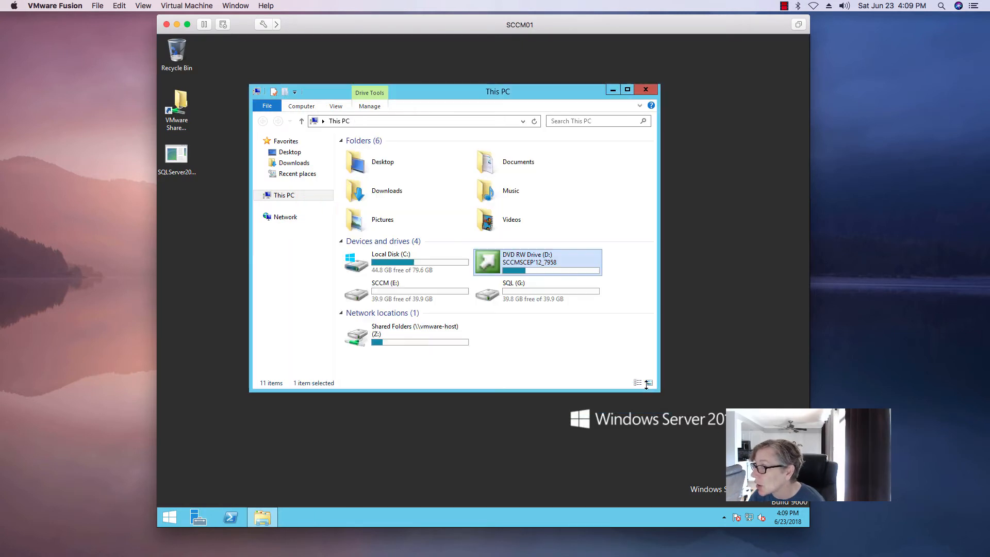
{"action": "left_click", "coordinate": [646, 90]}
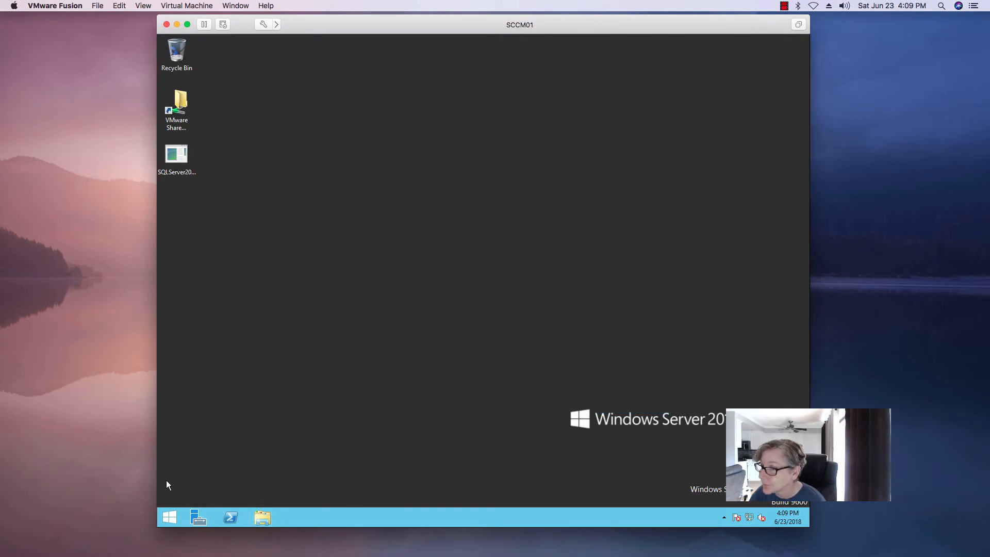
Step: Pin the Configuration Manager Console to the Start screen from the list of all apps and launch it
{"action": "left_click", "coordinate": [170, 517]}
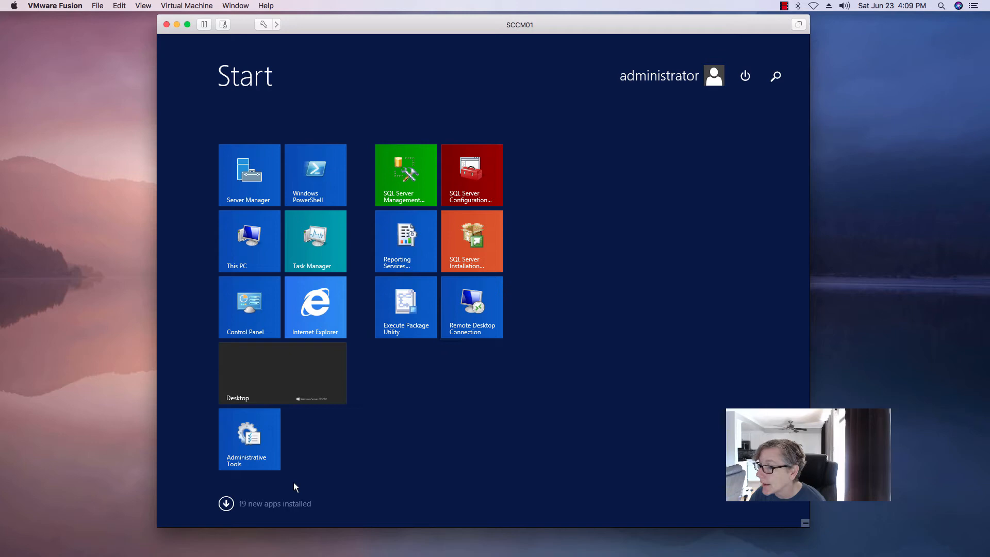
{"action": "left_click", "coordinate": [226, 503]}
{"action": "scroll", "coordinate": [627, 372], "scroll_direction": "right", "scroll_amount": 5}
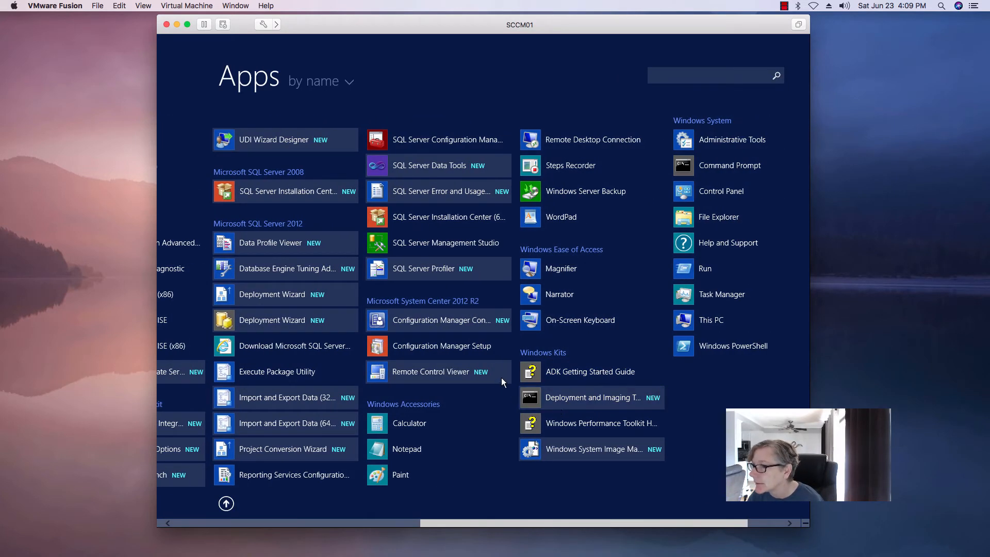
{"action": "right_click", "coordinate": [422, 323]}
{"action": "left_click", "coordinate": [454, 331]}
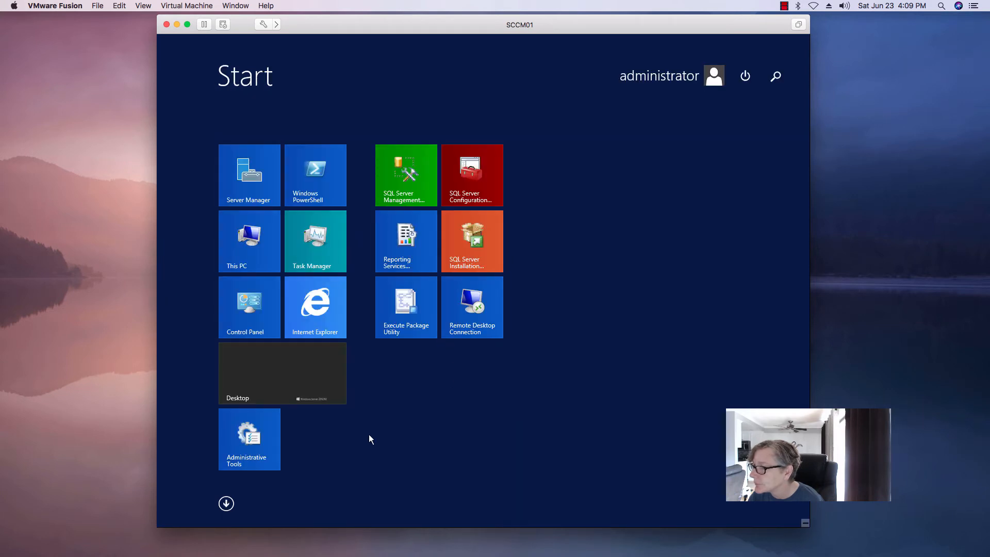
{"action": "left_click", "coordinate": [409, 372]}
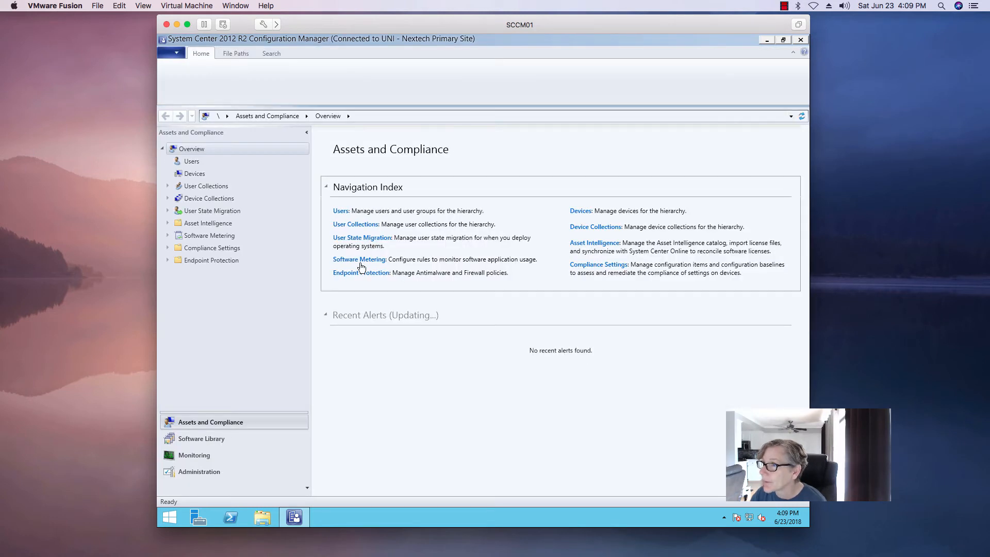
Step: Browse Asset Intelligence, Compliance Settings and Endpoint Protection under Assets and Compliance, and Reporting in the Monitoring workspace
{"action": "left_click", "coordinate": [166, 223]}
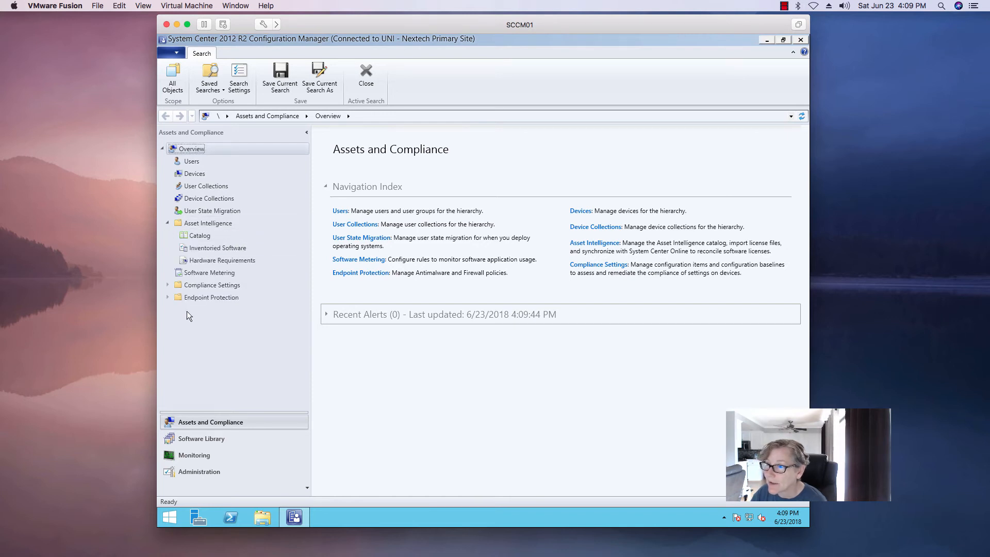
{"action": "left_click", "coordinate": [167, 285]}
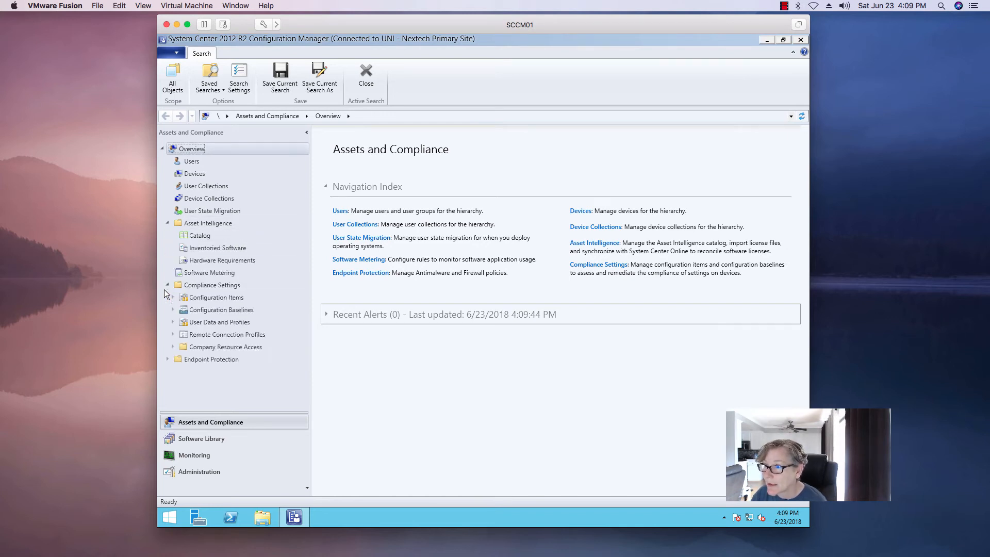
{"action": "left_click", "coordinate": [166, 360]}
{"action": "left_click", "coordinate": [195, 454]}
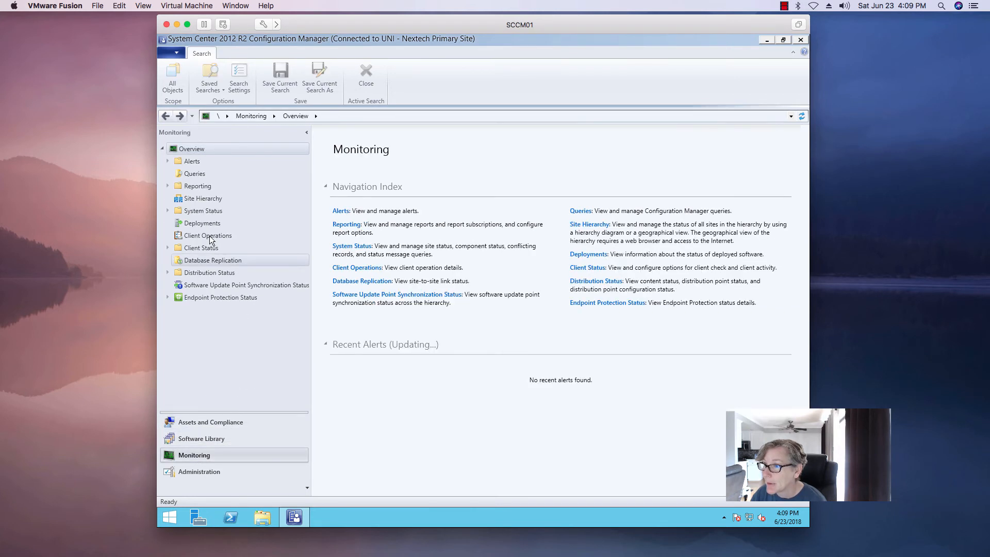
{"action": "left_click", "coordinate": [167, 186]}
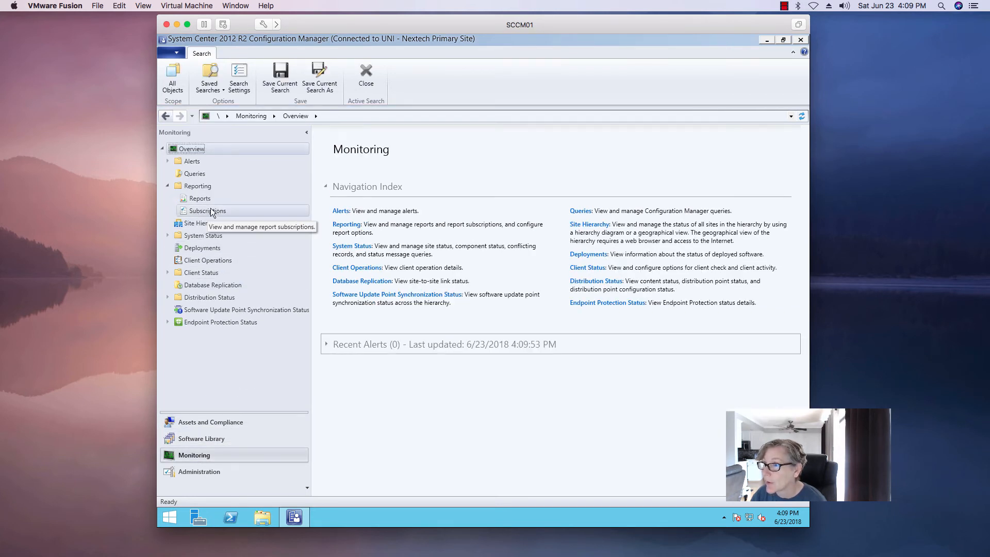